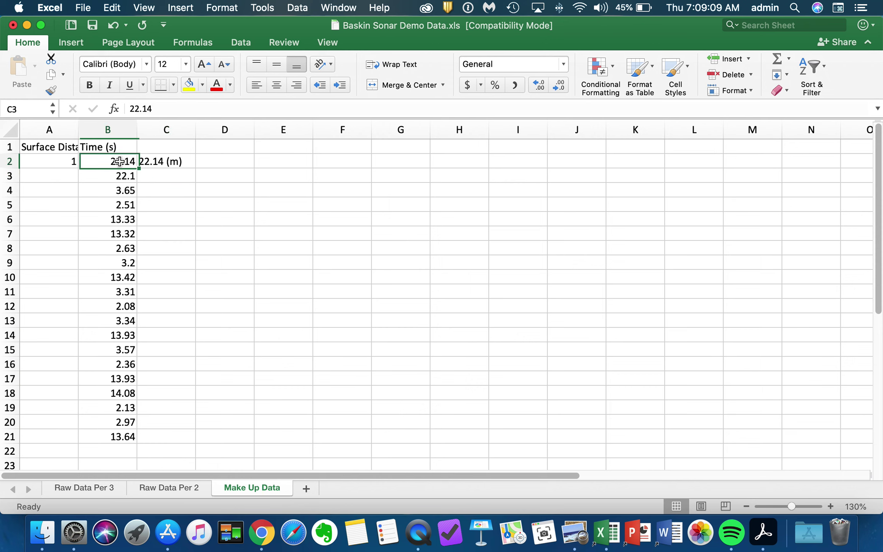
- Enter a formula in cell D2 that divides cell C2 by 2
click(169, 166)
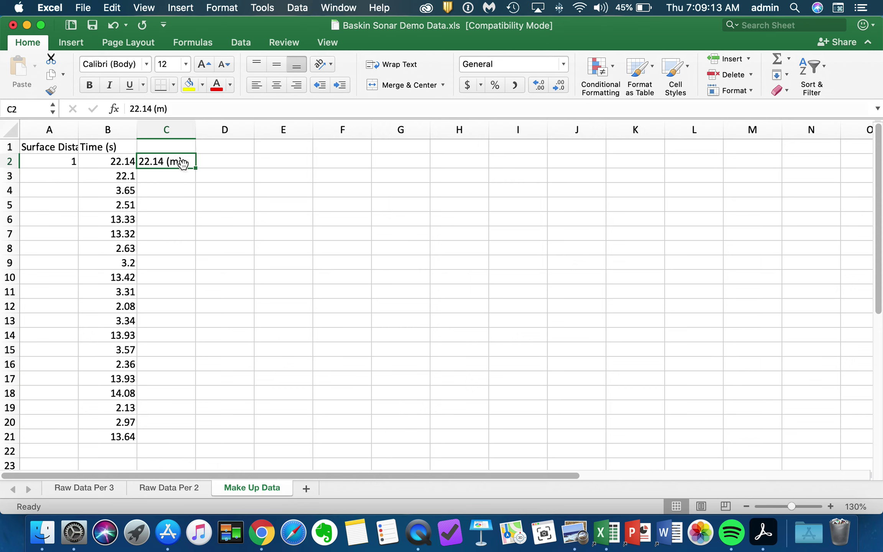
click(210, 163)
text(=)
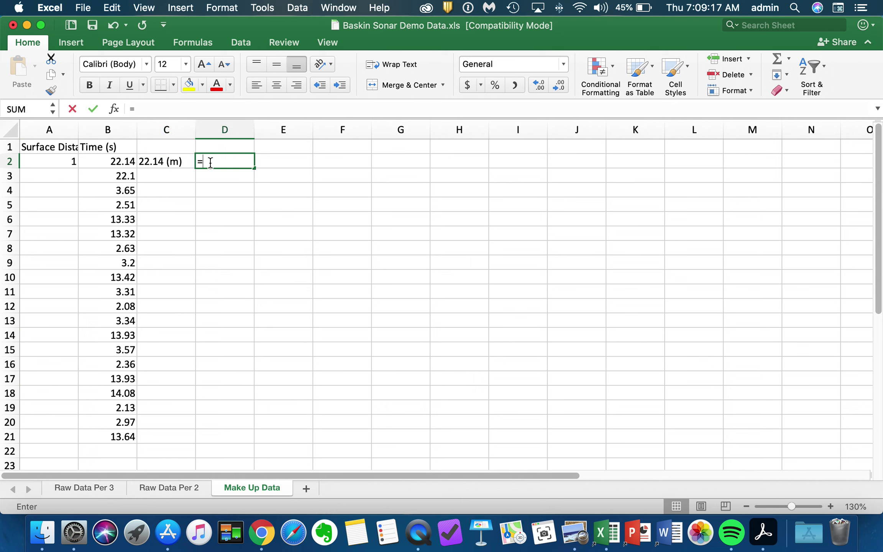
click(164, 167)
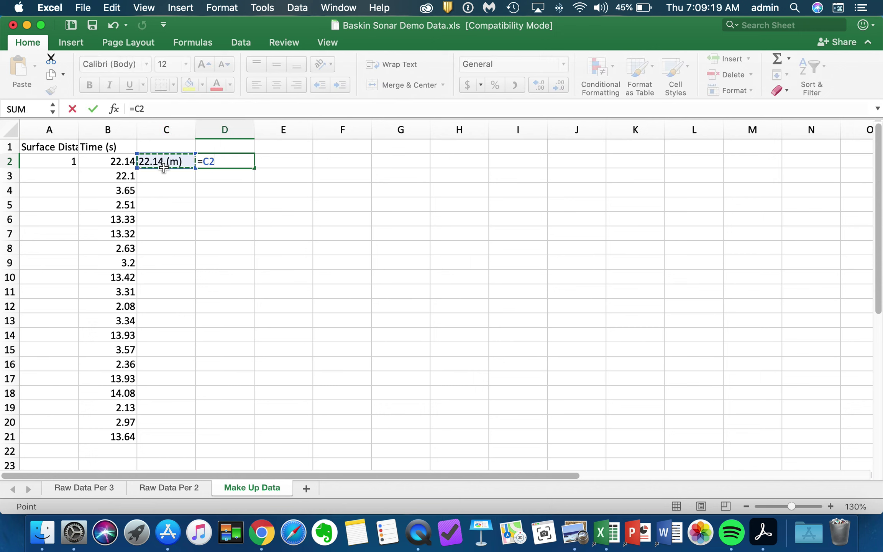
text(/2)
key(Return)
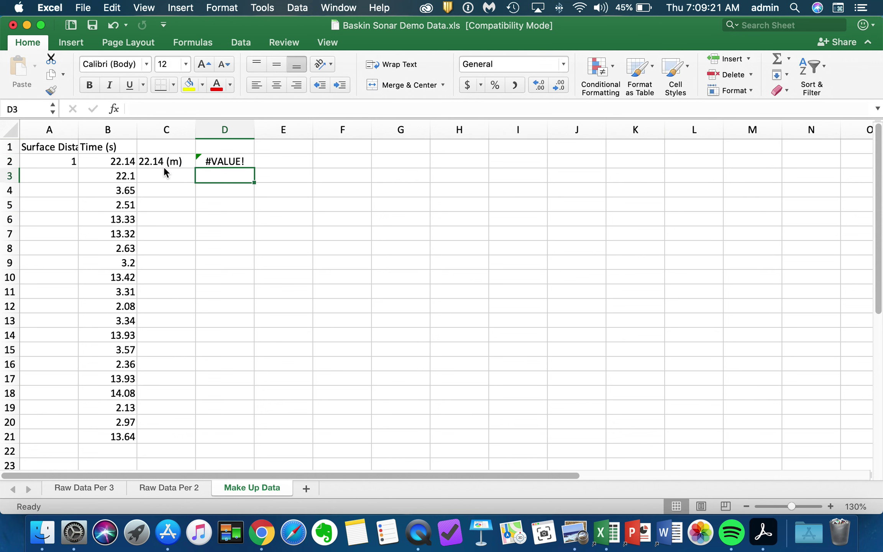
double_click(212, 163)
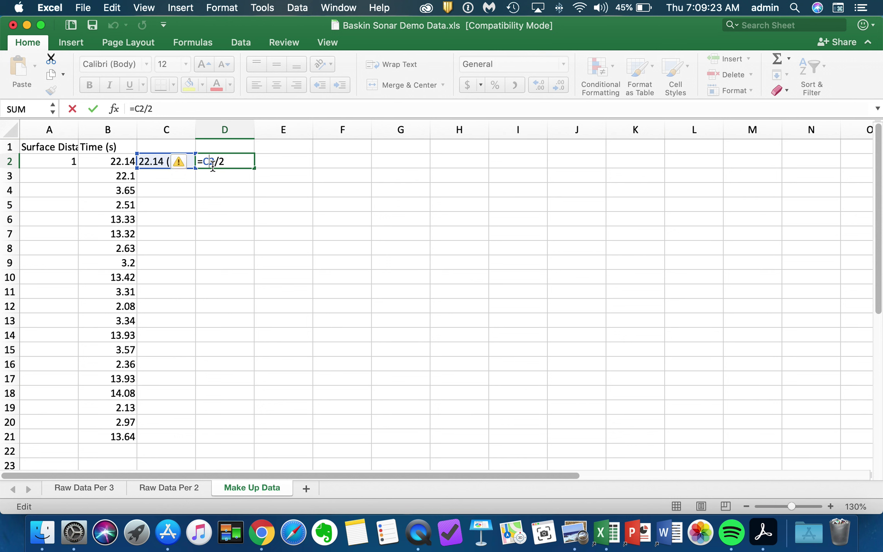
click(163, 192)
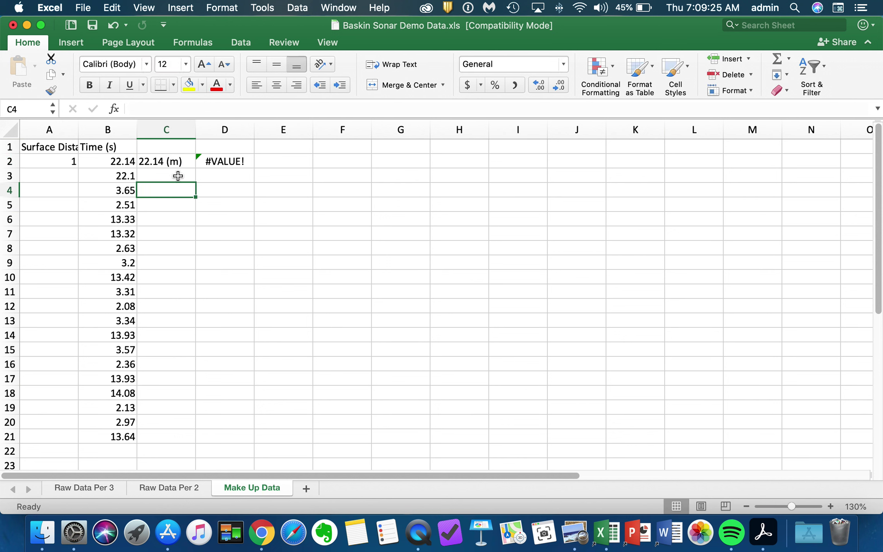
- Remove the "(m)" unit text from cell C2 so it holds only the number 22.14
double_click(184, 162)
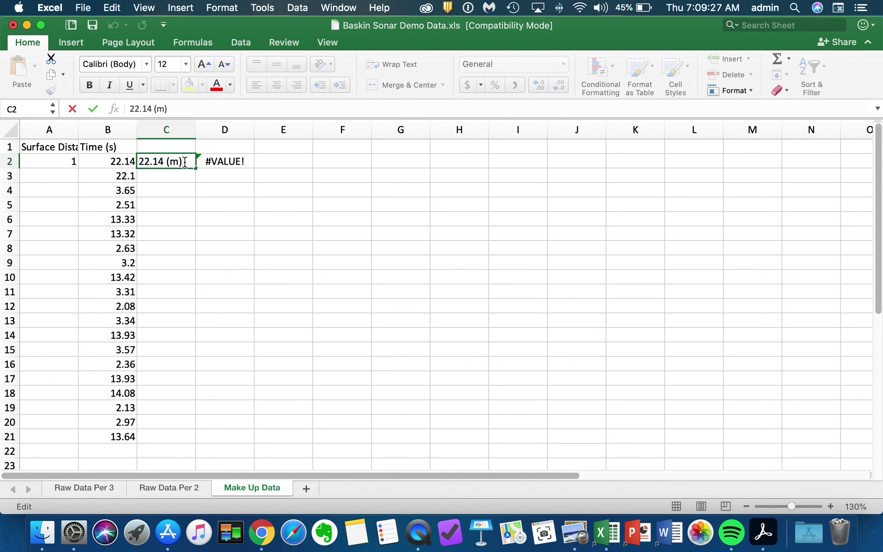
key(BackSpace)
key(BackSpace)
key(BackSpace)
key(Return)
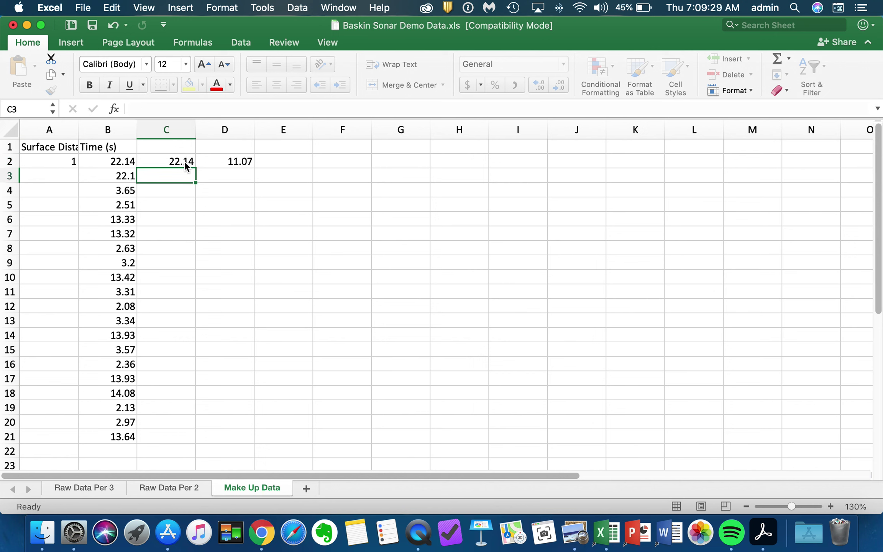
- Clear the contents of cells C2 and D2
click(169, 165)
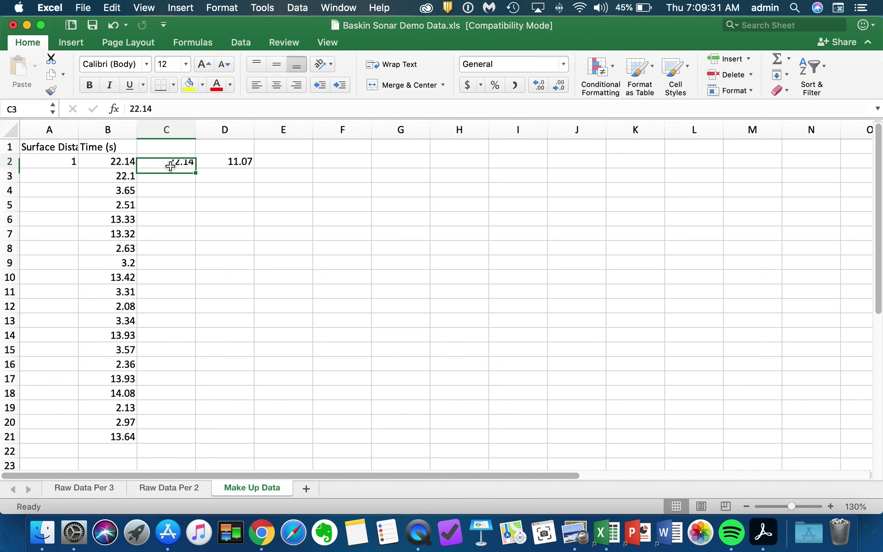
key(BackSpace)
click(223, 161)
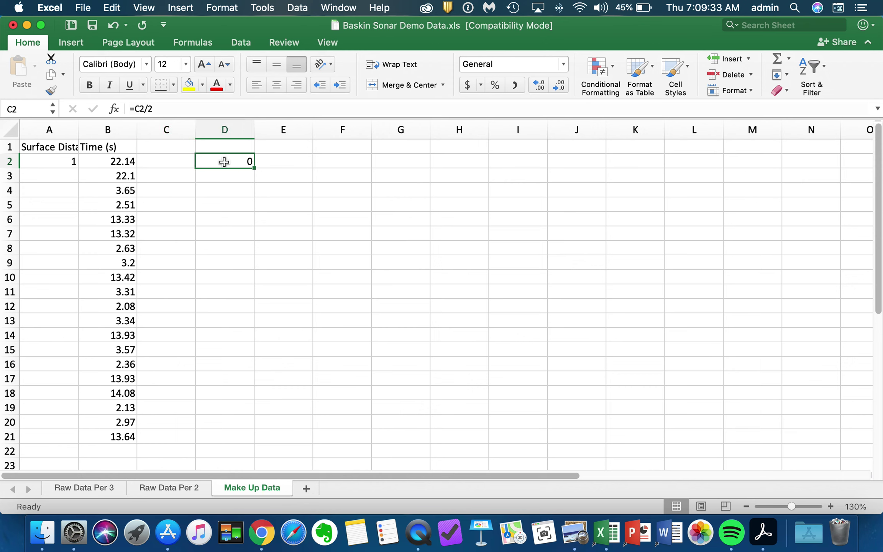
key(BackSpace)
- Enter the formula =A2+1 in cell A3 to increment the surface distance by one
click(60, 165)
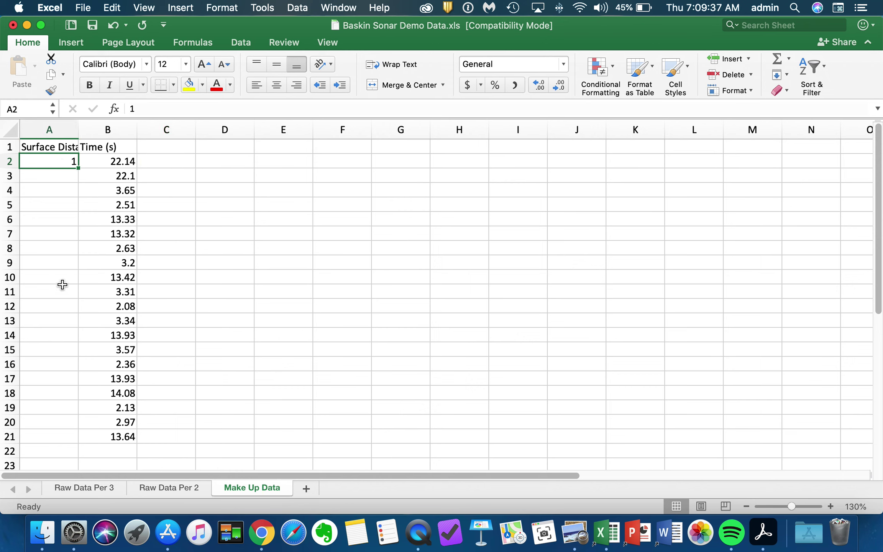
click(42, 173)
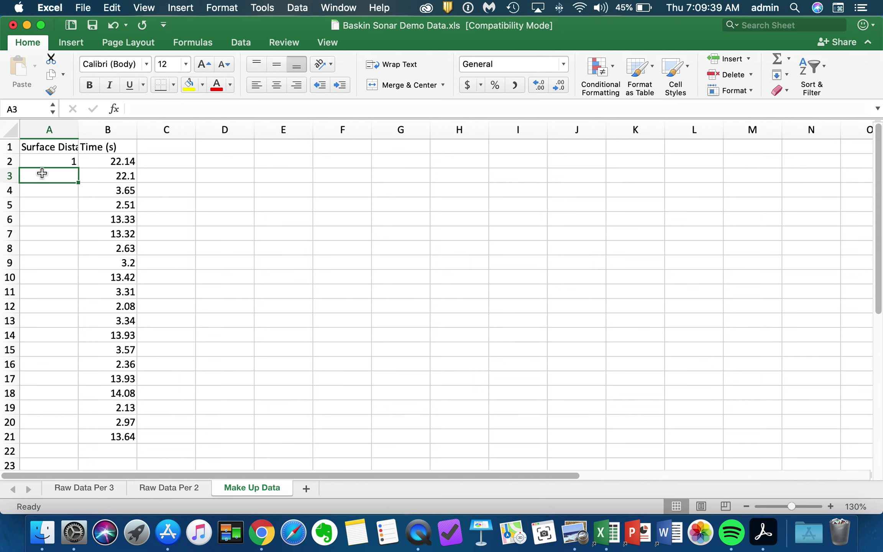
text(=)
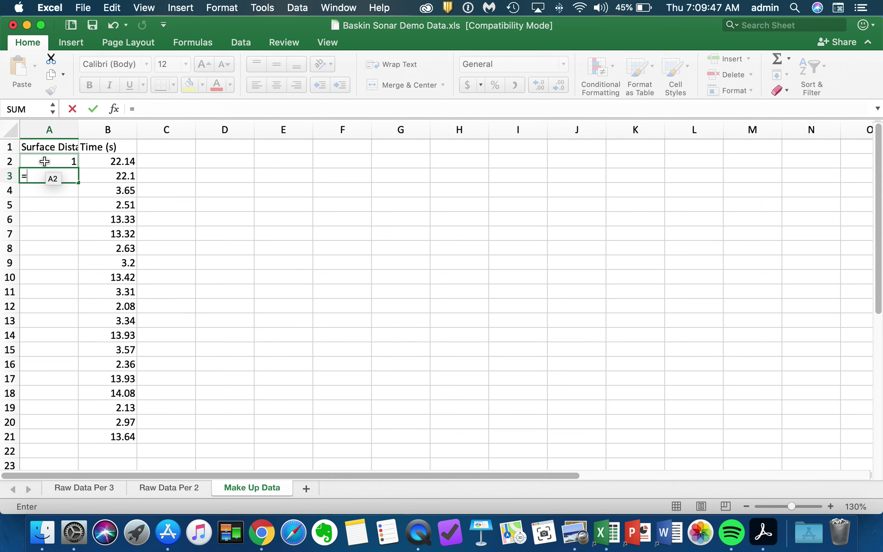
click(45, 161)
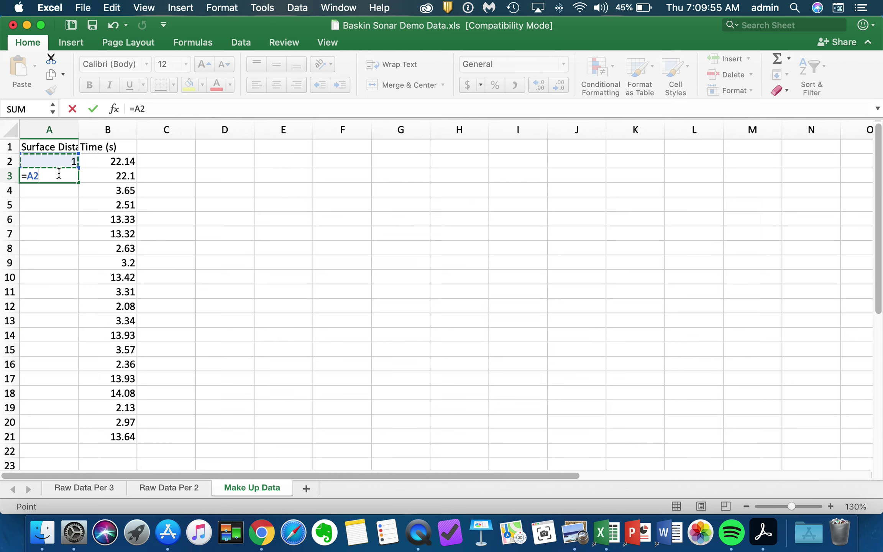
text(+1)
key(Return)
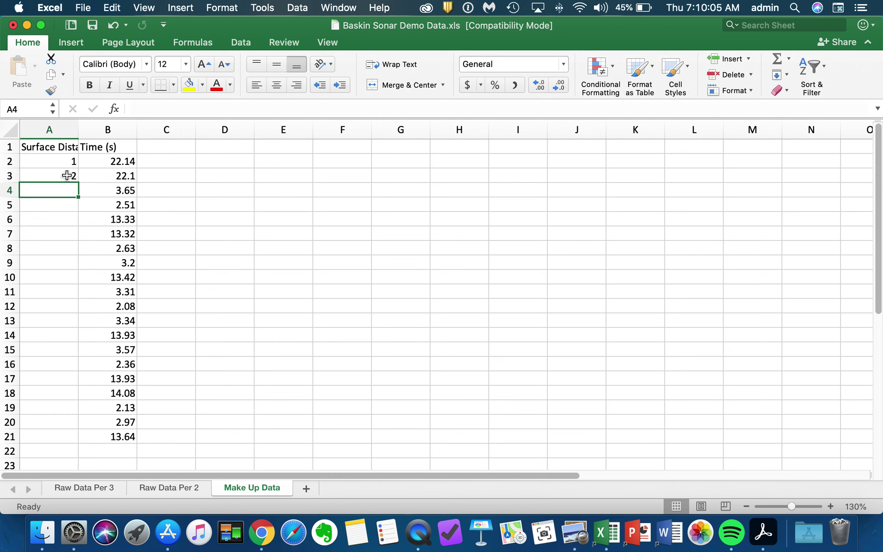
- Fill the surface distance formula from A3 down through A21
click(70, 173)
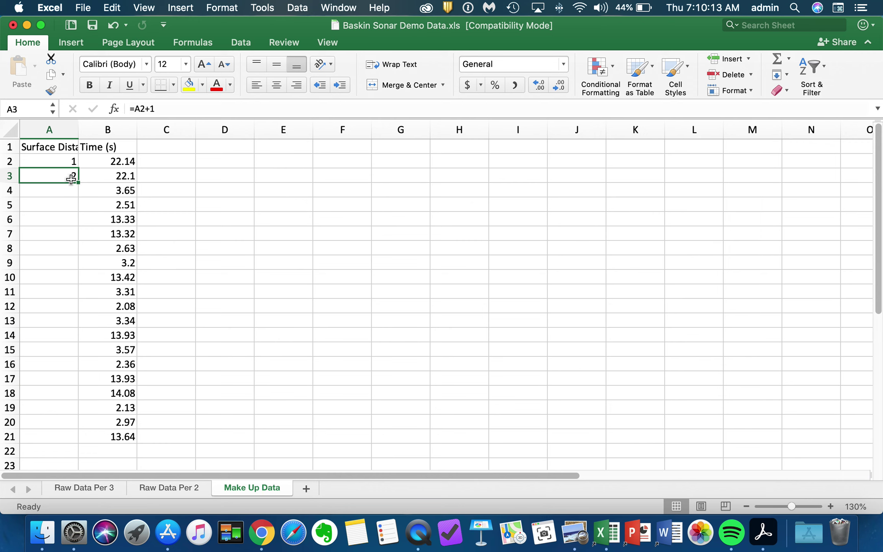
drag(78, 183, 53, 445)
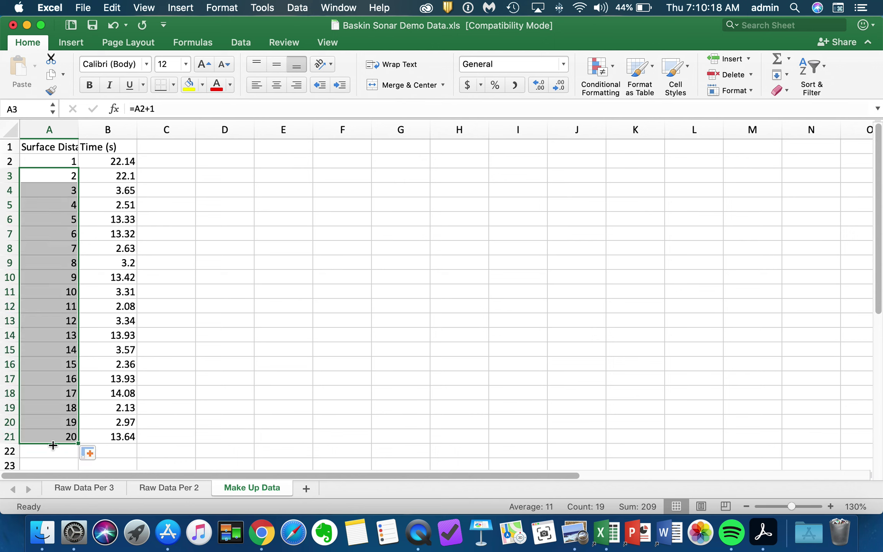
click(208, 345)
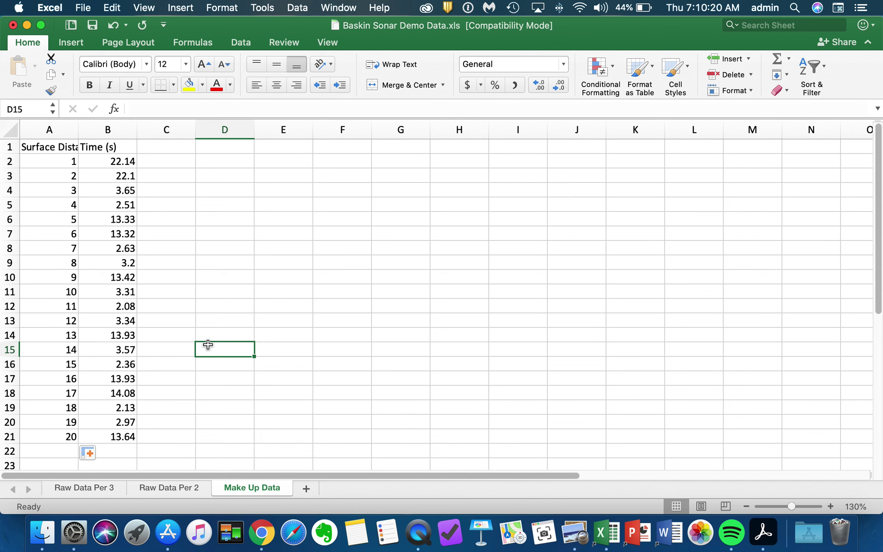
click(152, 149)
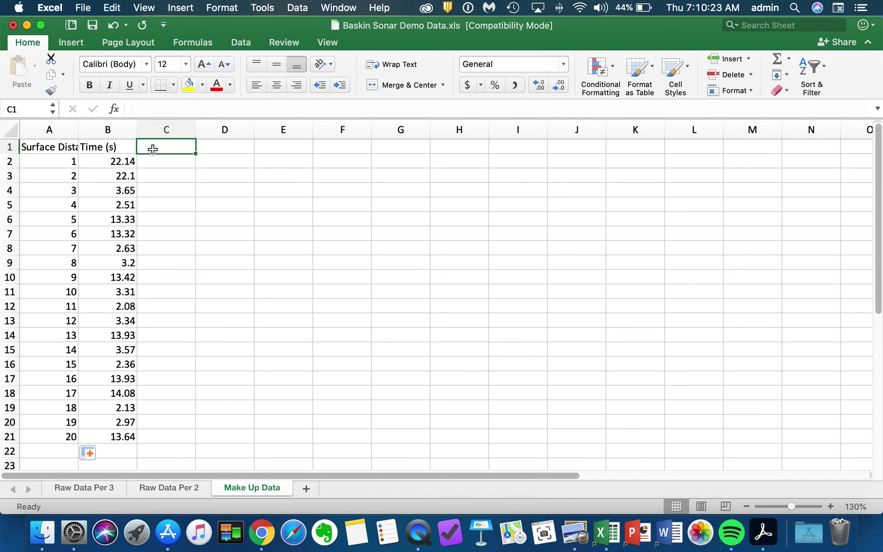
text(Time )
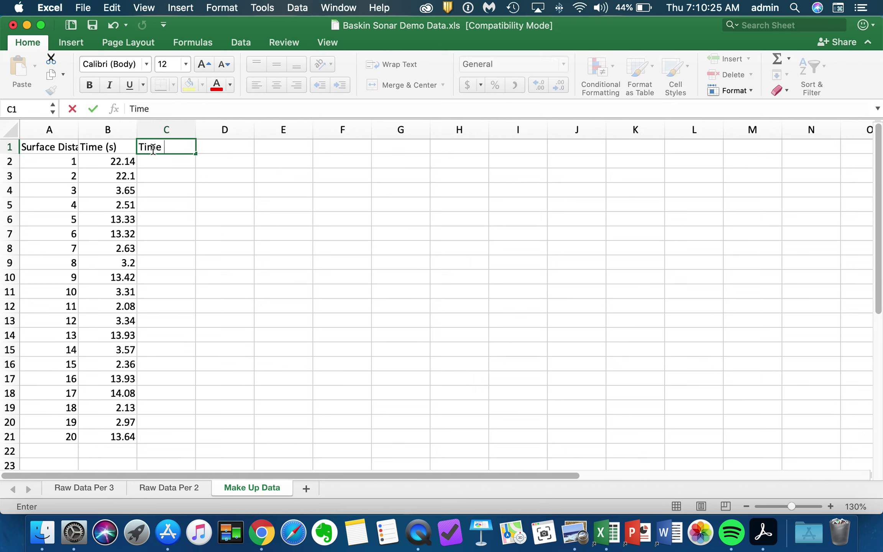
text(Down(s)
key(Up)
text())
key(Return)
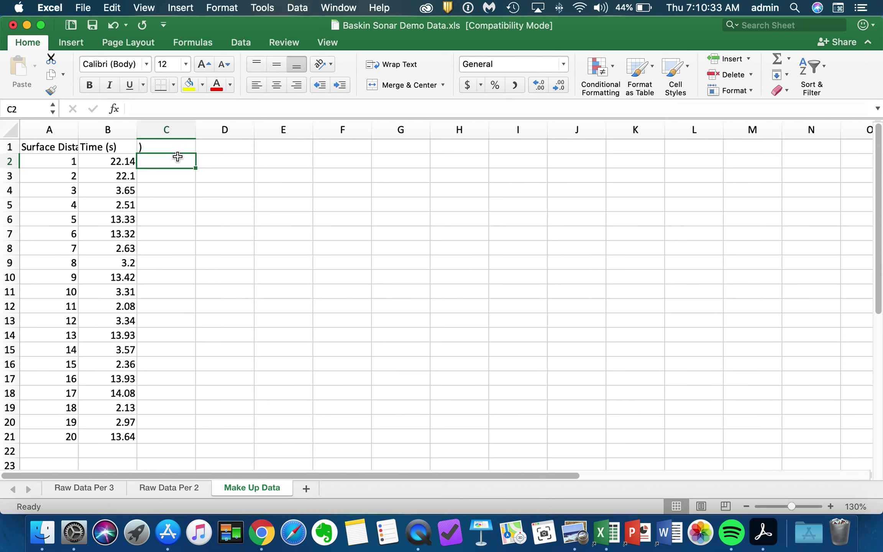
- Enter the column header "Time Down (s)" in cell C1
click(174, 149)
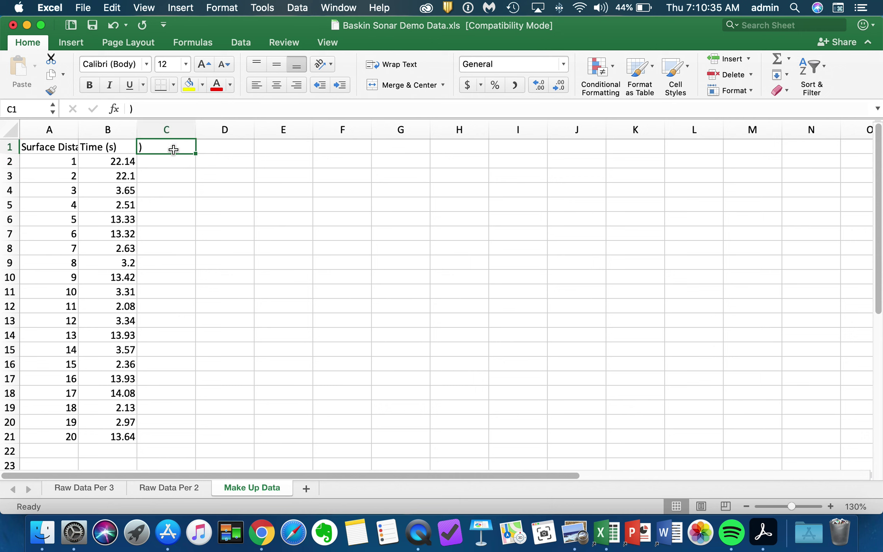
text(Time )
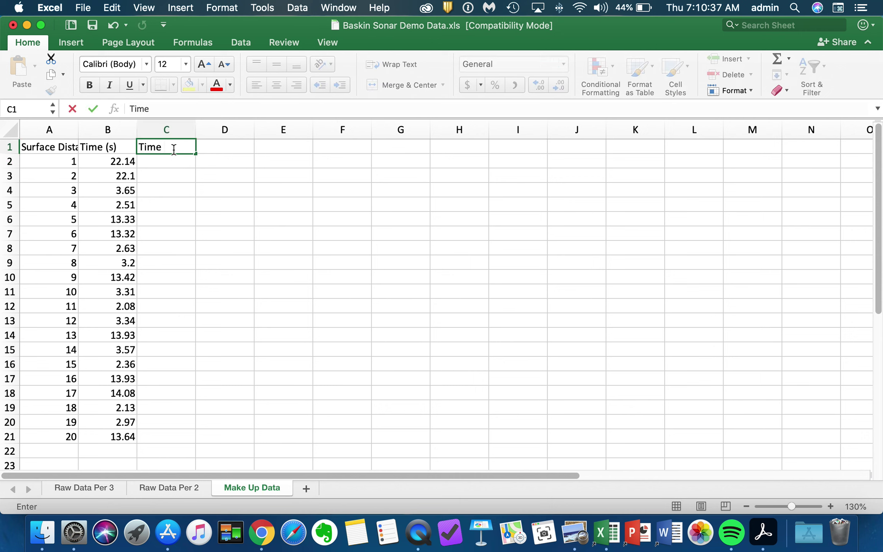
text(Down (s))
key(Return)
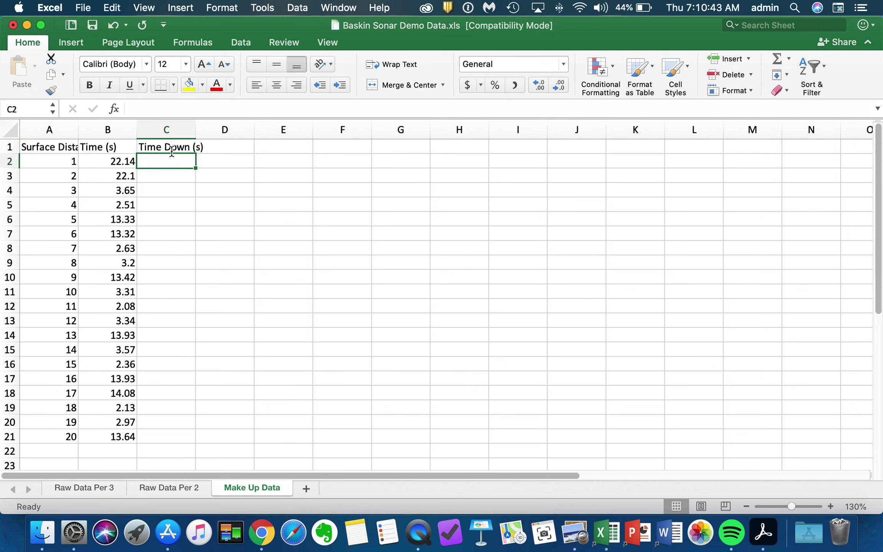
- Enter =B2/2 in cell C2 and fill the formula down through C21
text(=)
click(116, 161)
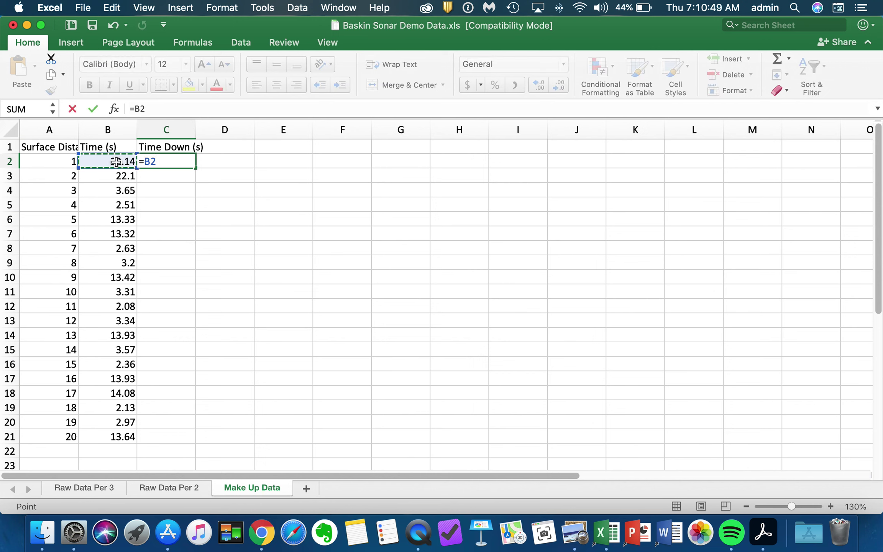
text(/2)
key(Return)
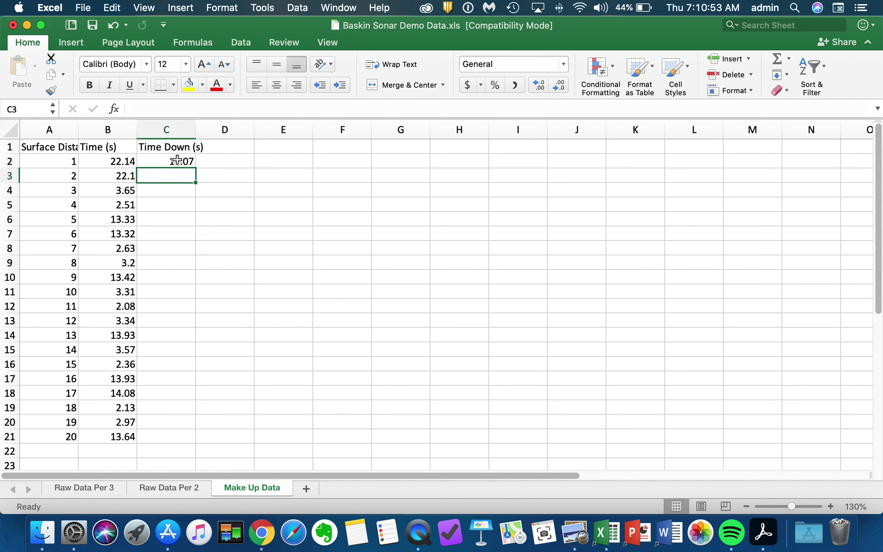
click(177, 161)
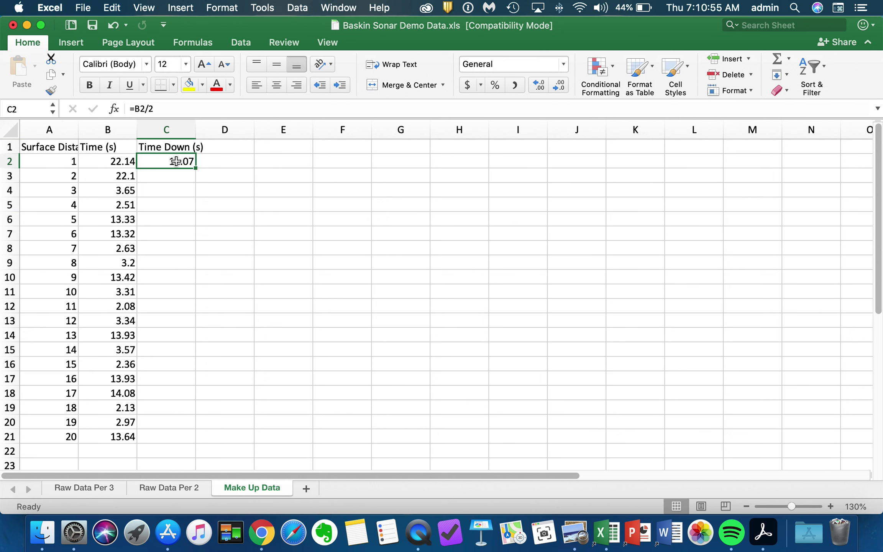
drag(196, 167, 165, 440)
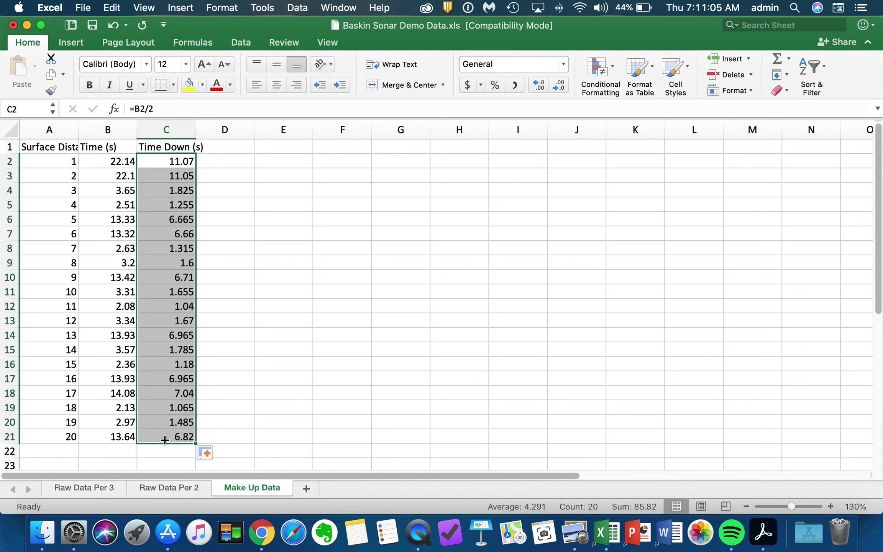
- Add the column header "Speed (m/s)" in cell D1, checking the Raw Data Per 3 sheet for reference
click(225, 148)
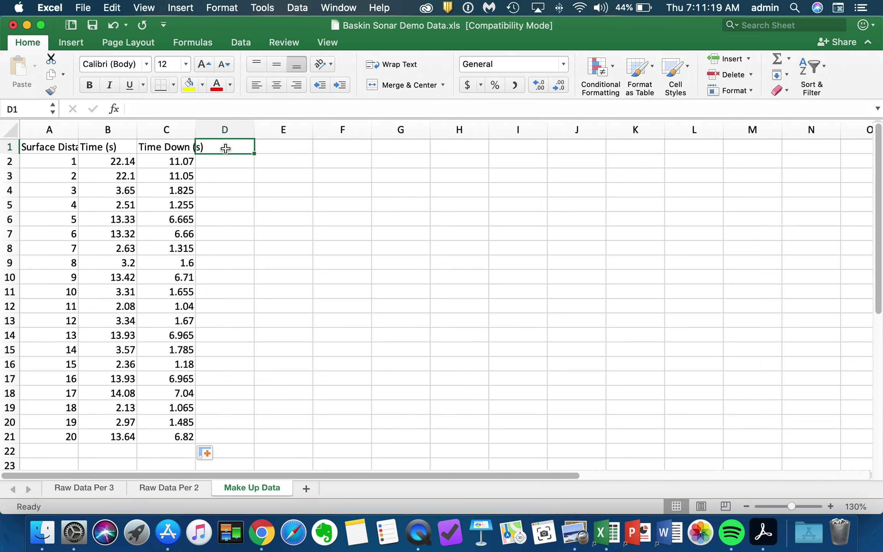
text(Speed)
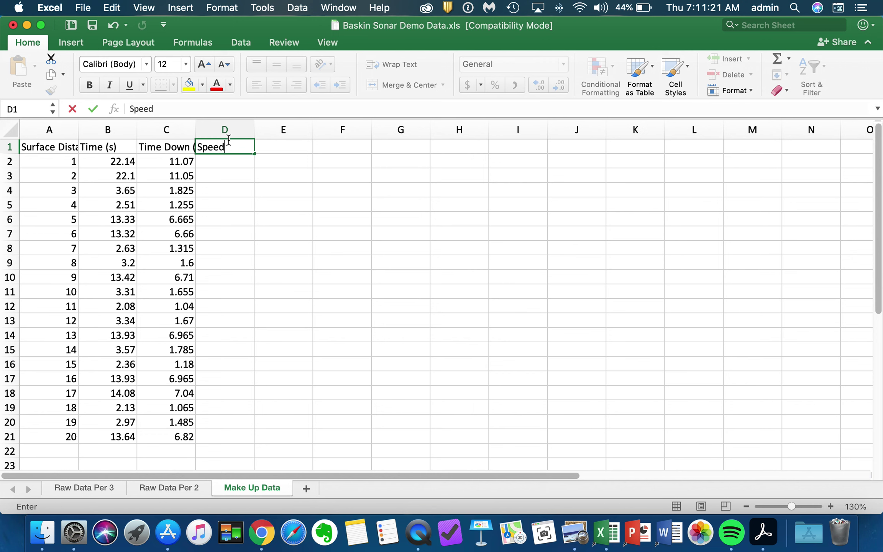
click(96, 487)
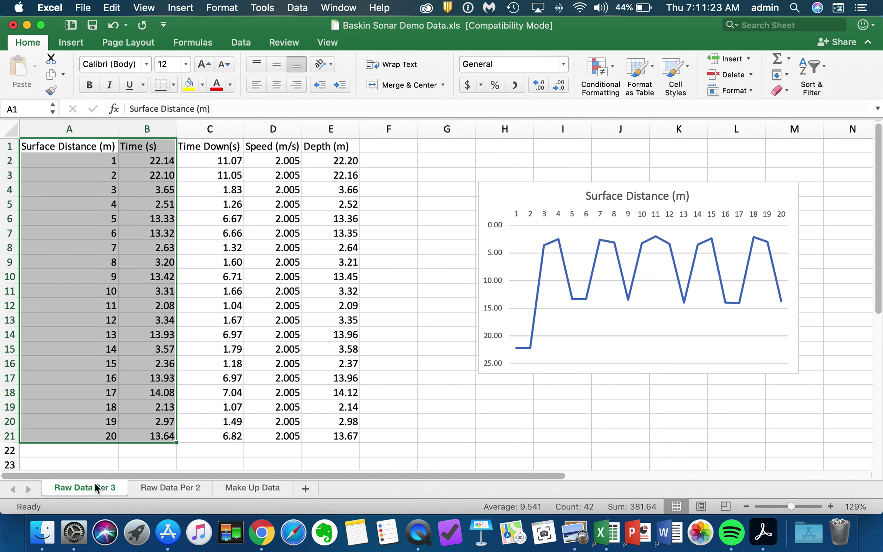
click(259, 486)
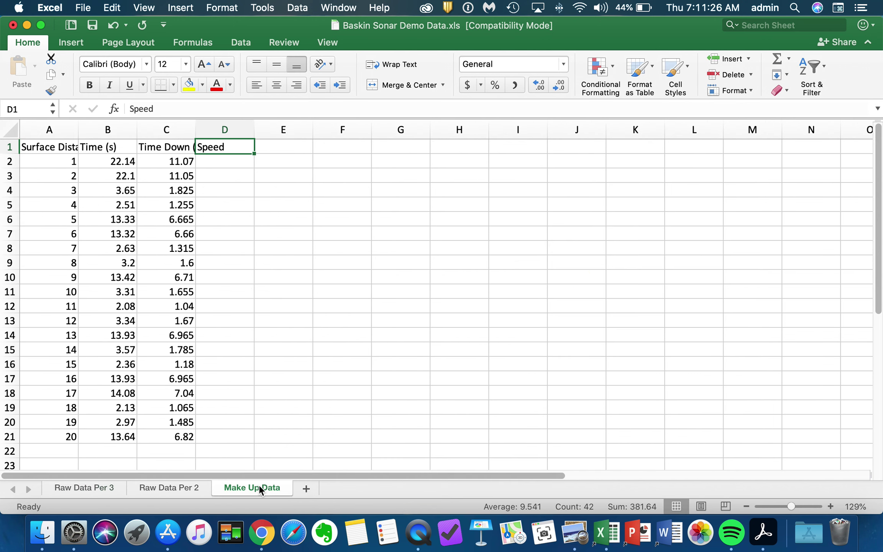
double_click(231, 147)
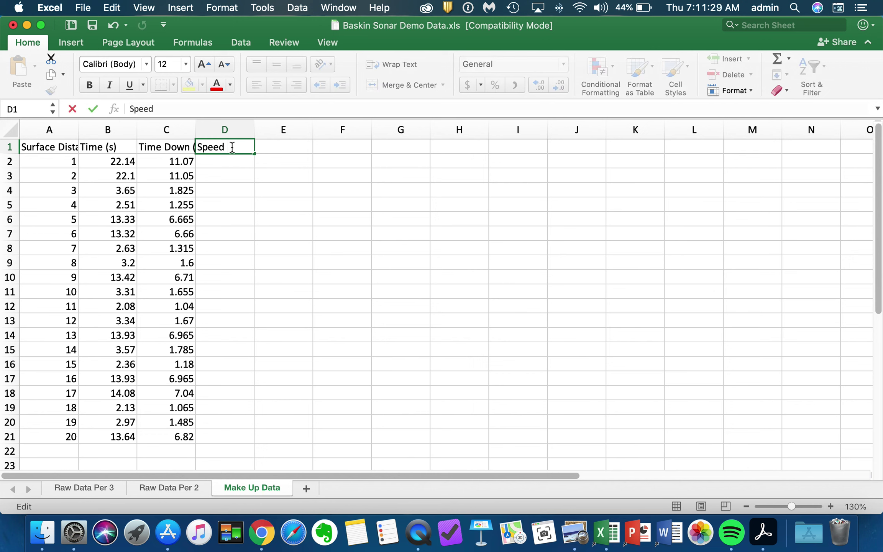
text((m/s))
key(Return)
- Enter the speed value 2.005 in cell D2
text(2.0)
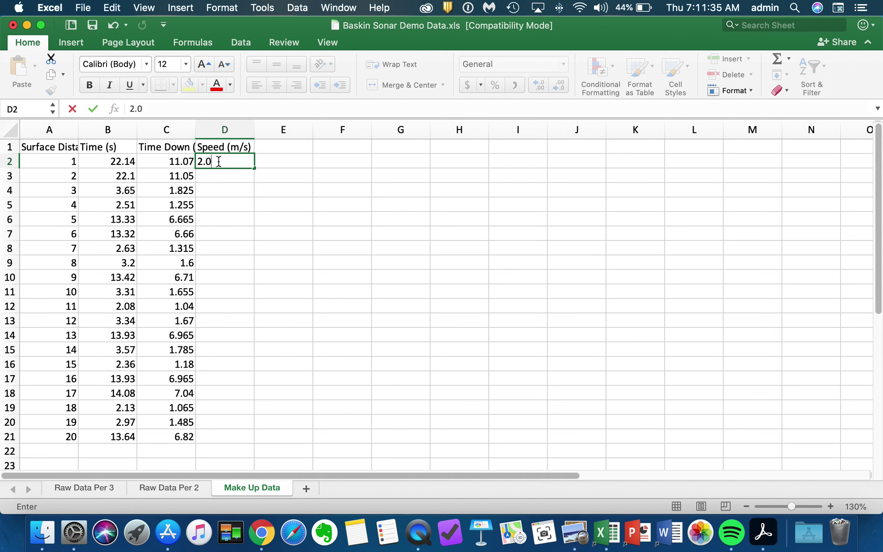
text(05)
key(Return)
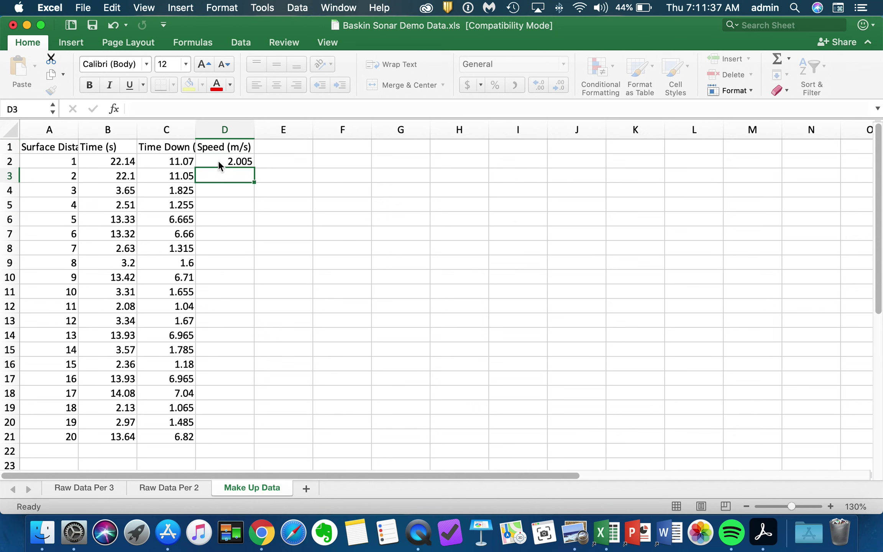
- Fill the speed value 2.005 from cell D2 down through D21
click(229, 159)
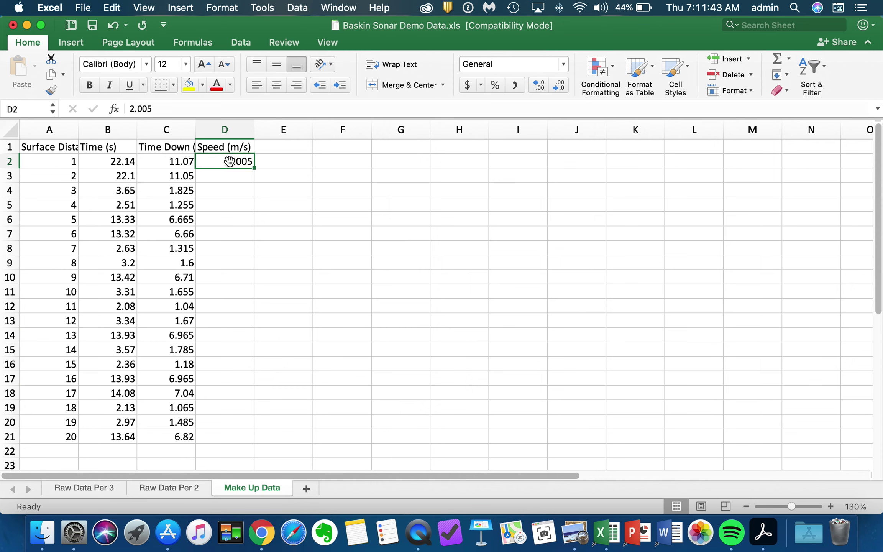
drag(255, 168, 220, 439)
- Enter the column header "Dept)h (m" in cell E1
click(277, 147)
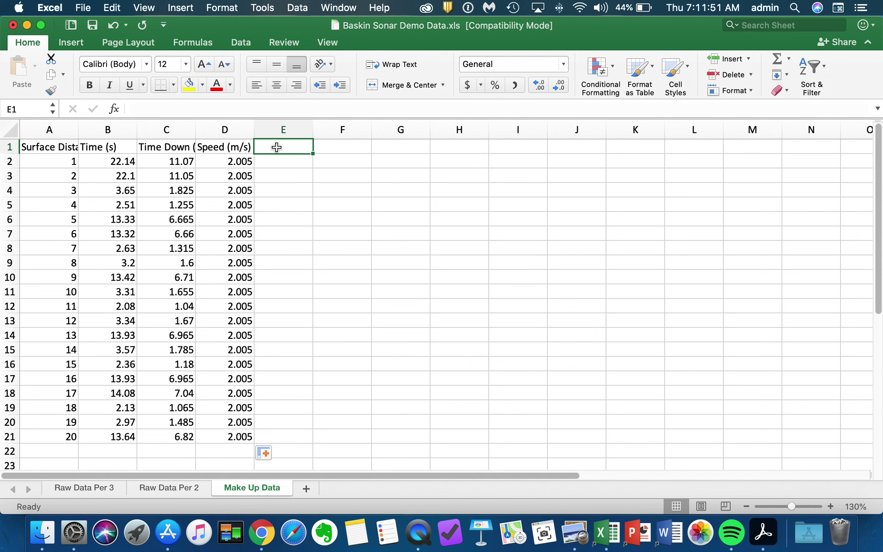
text(Dept)h)
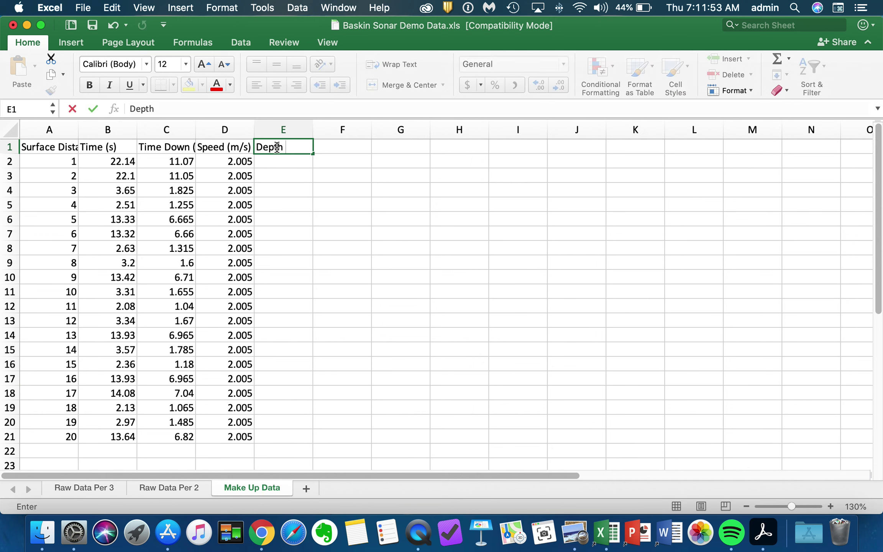
text( (m)
click(277, 147)
text())
click(168, 149)
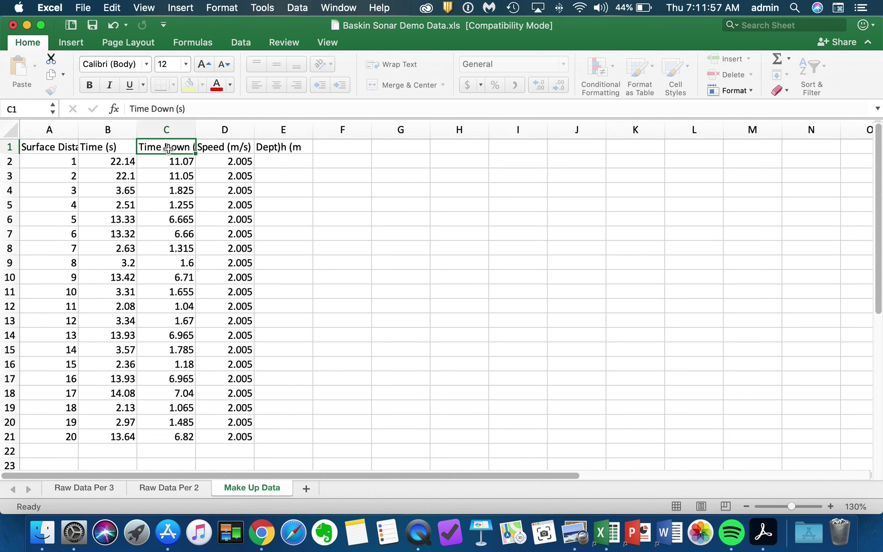
click(244, 150)
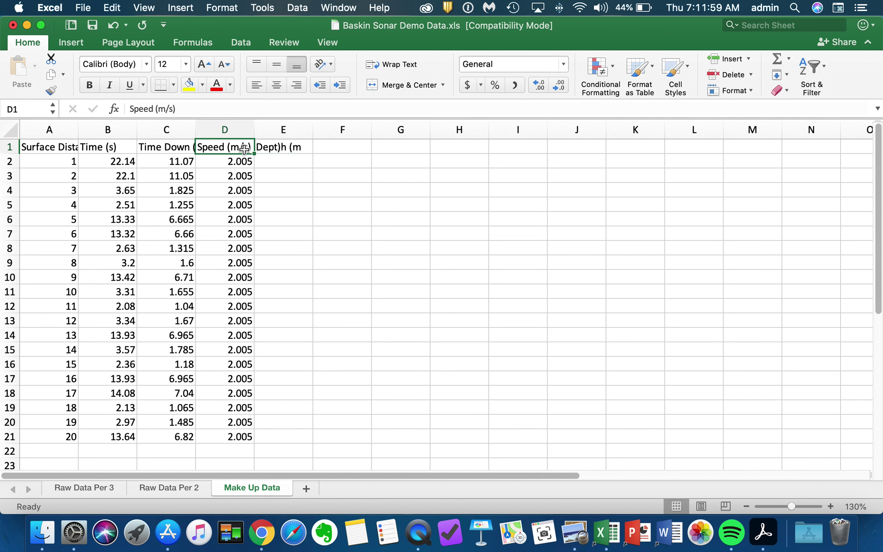
- Enter the formula =C2*D2 in cell E2 to calculate depth from time down and speed
click(268, 161)
text(=)
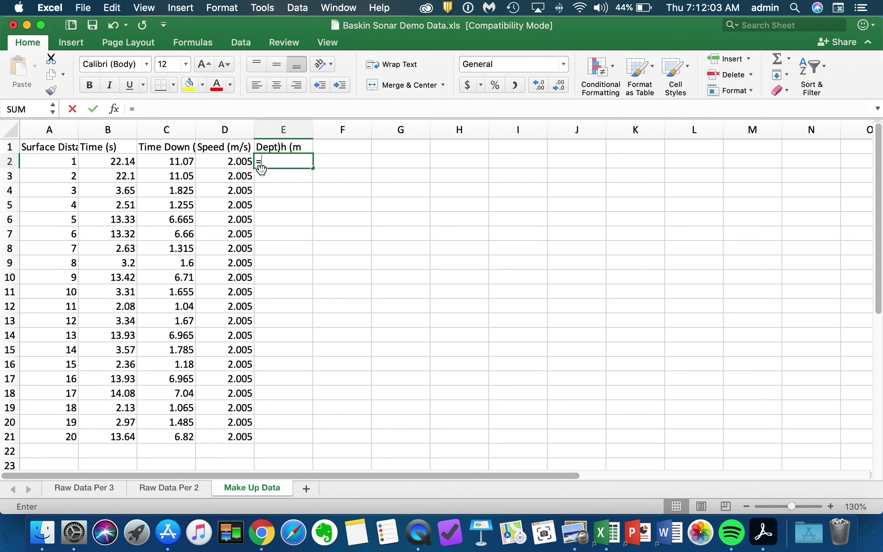
click(181, 162)
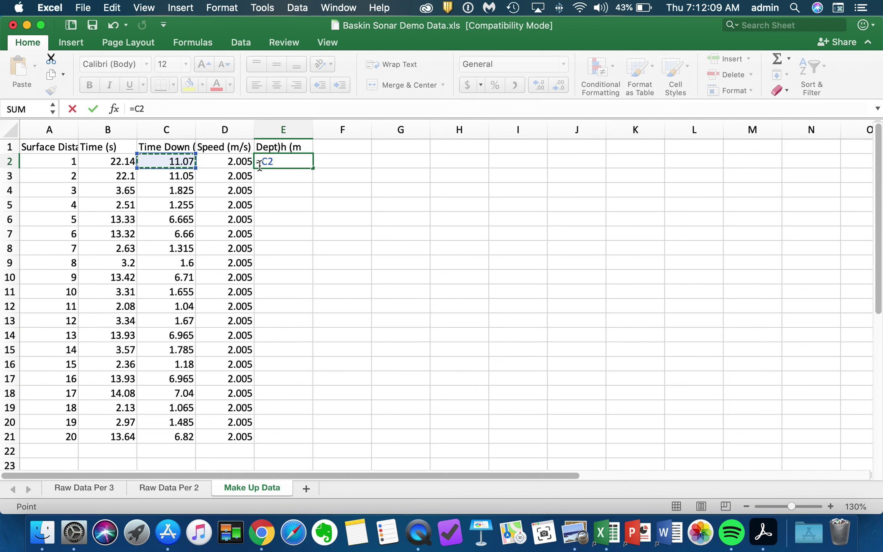
text(*)
click(215, 163)
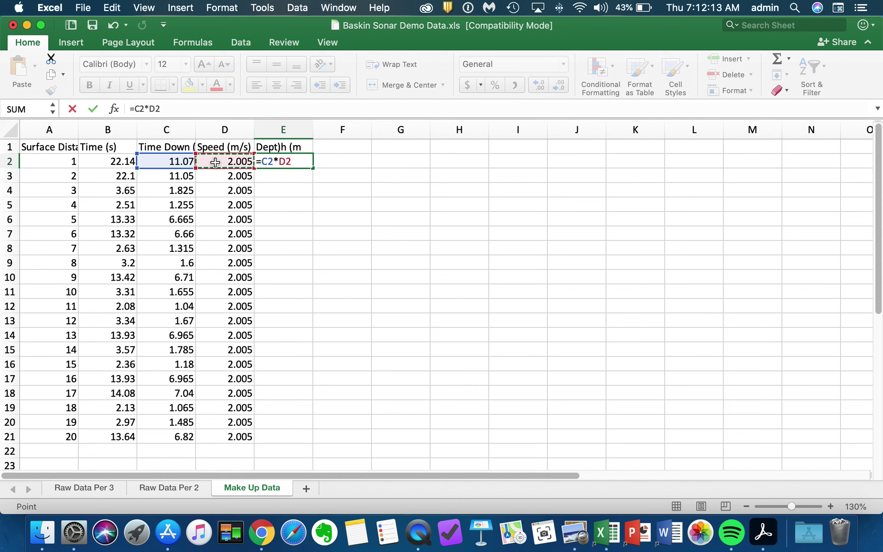
key(Return)
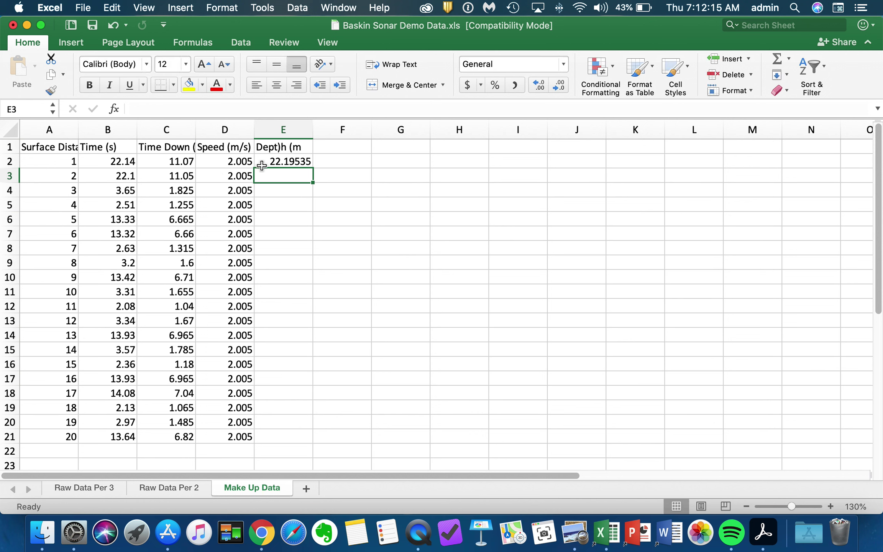
- Fill the depth formula from cell E2 down through E21
click(293, 161)
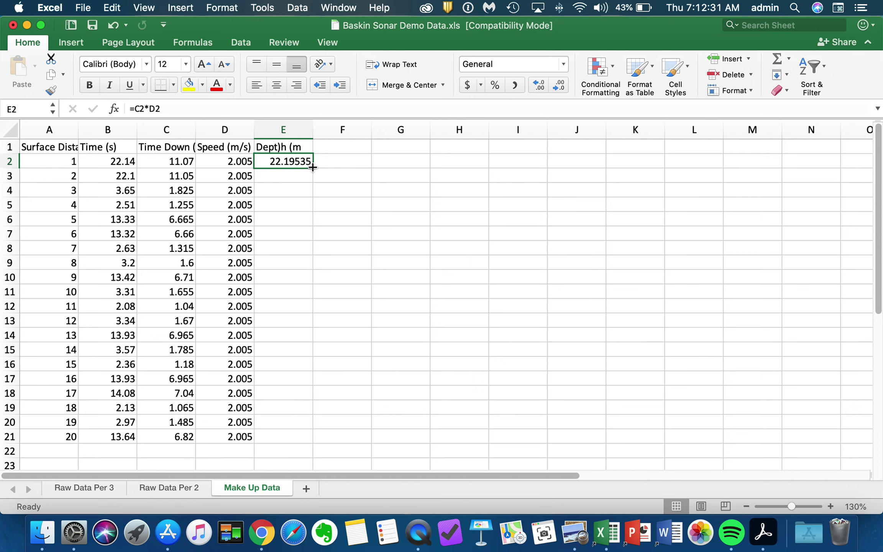
drag(313, 168, 292, 293)
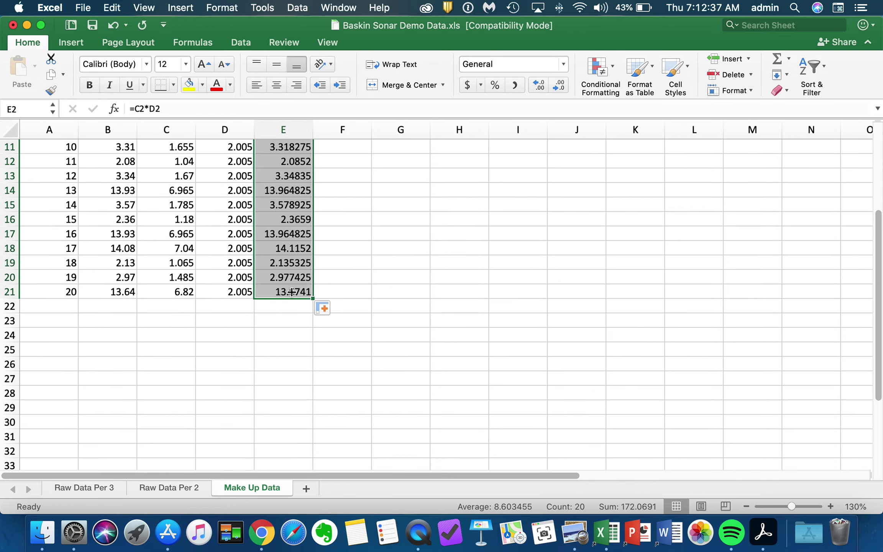
scroll(291, 291, down, 3)
scroll(291, 290, up, 6)
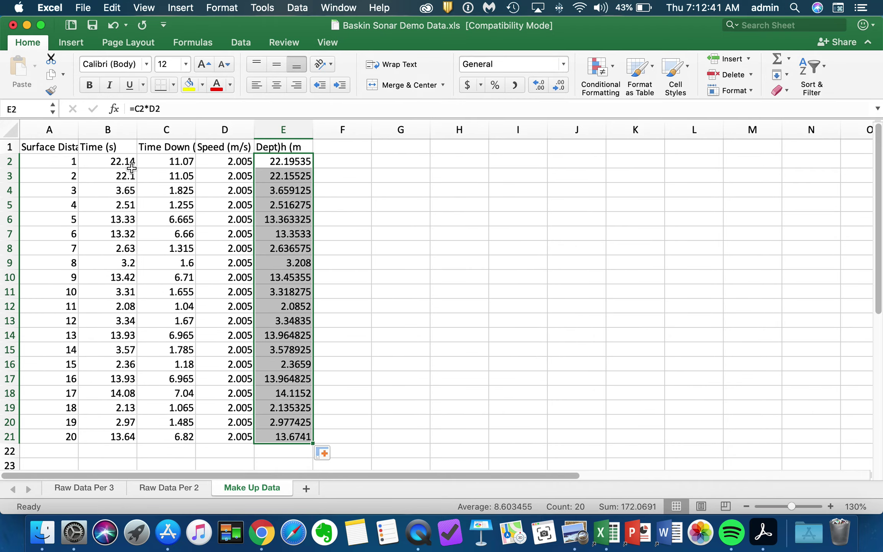
- Format the time and time down values in B2:C21 as Number with 2 decimal places
click(128, 263)
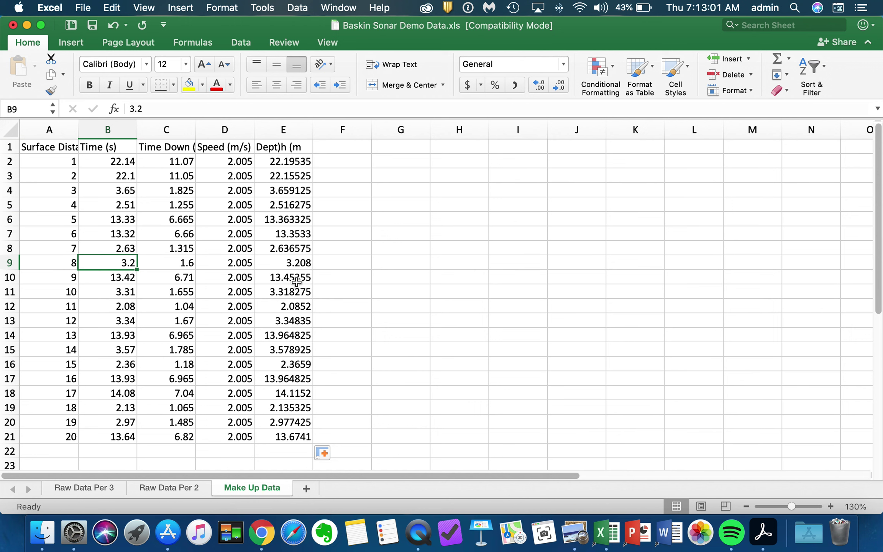
drag(111, 162, 188, 442)
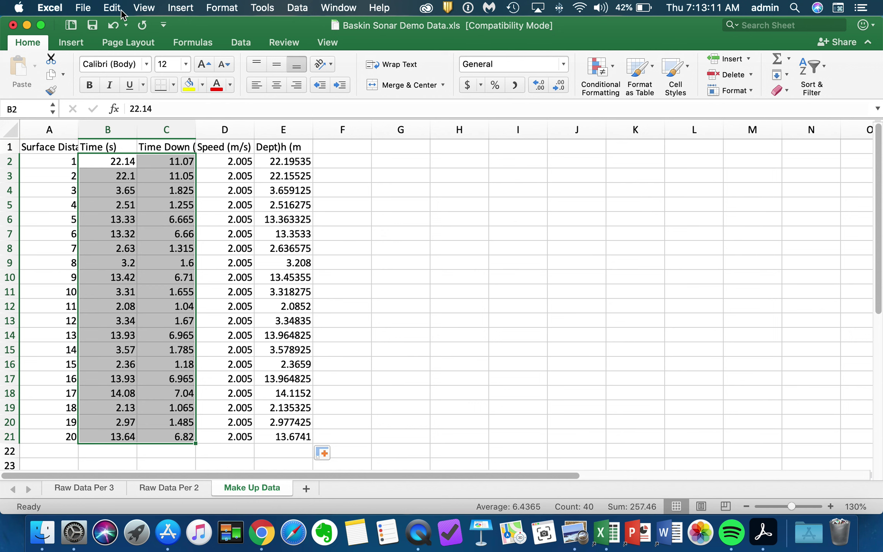
click(117, 9)
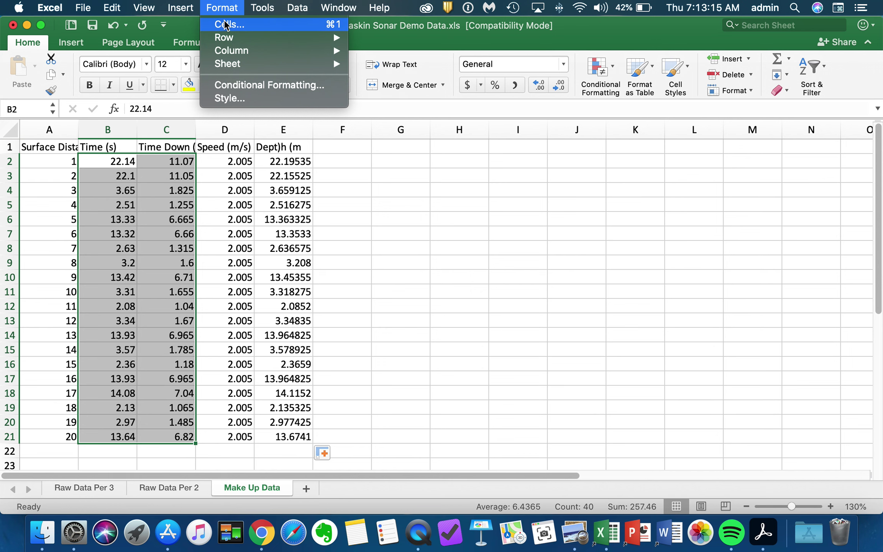
click(226, 23)
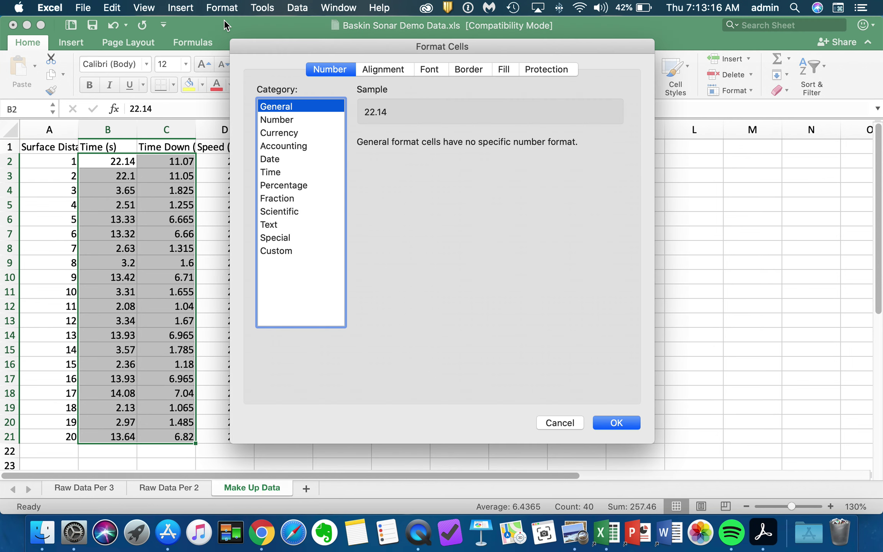
click(275, 119)
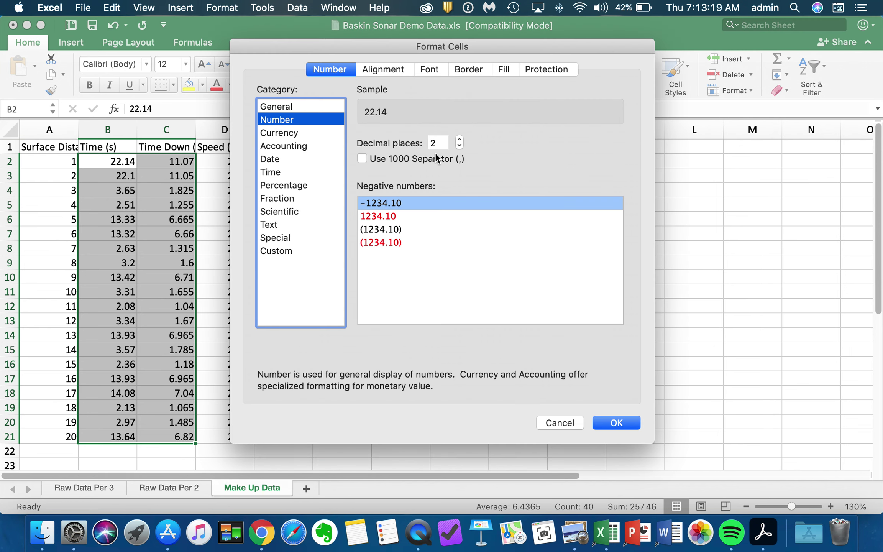
click(461, 139)
click(460, 146)
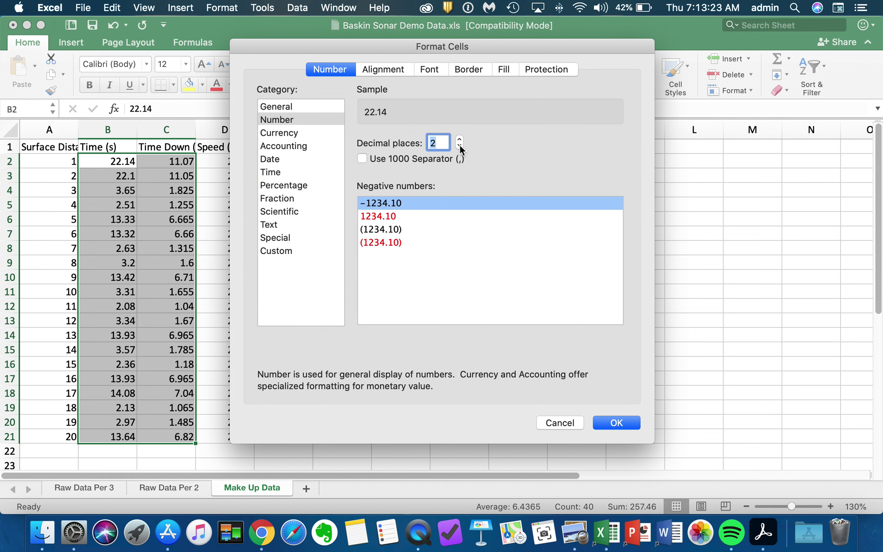
click(637, 425)
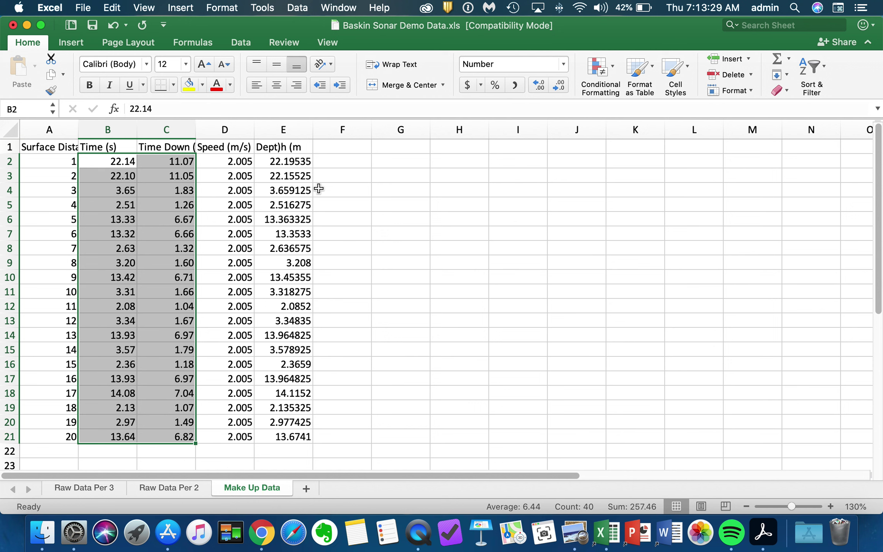
- Format the depth values in E2:E21 as Number with 2 decimal places
drag(272, 163, 273, 435)
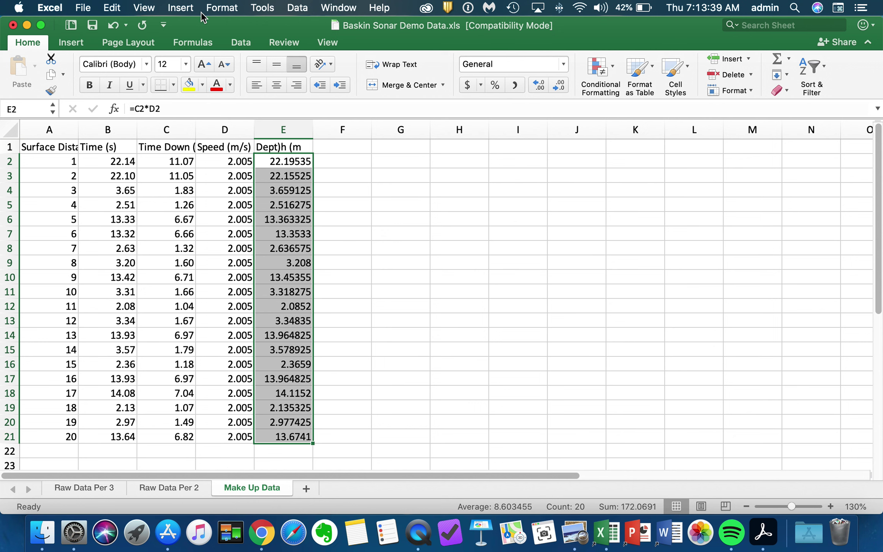
click(218, 12)
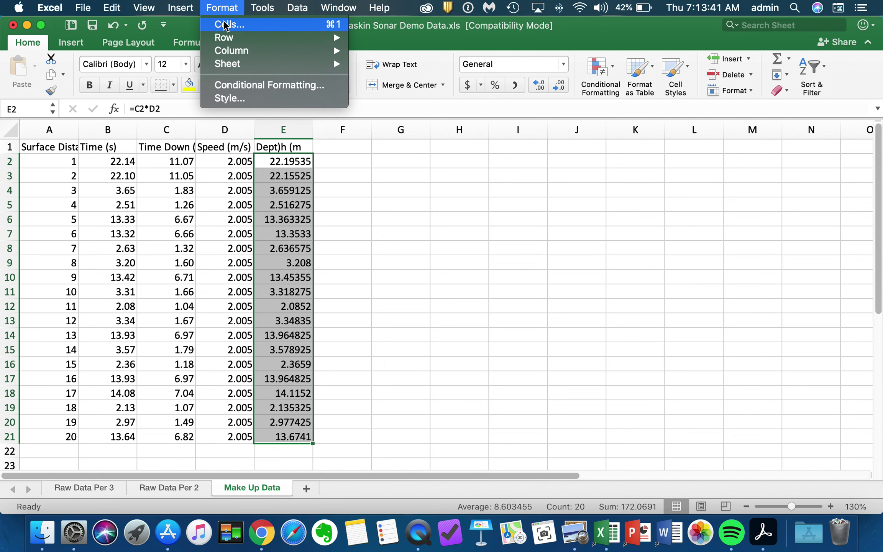
click(225, 26)
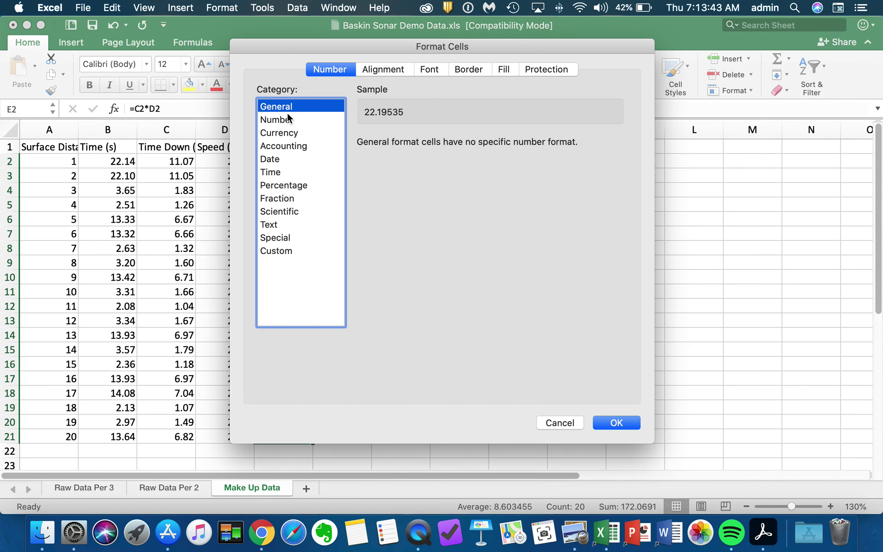
click(283, 118)
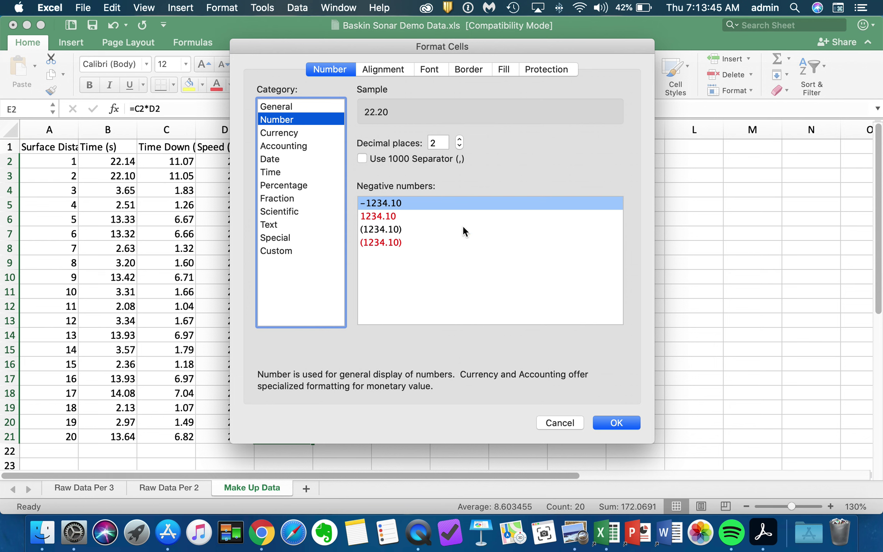
click(616, 421)
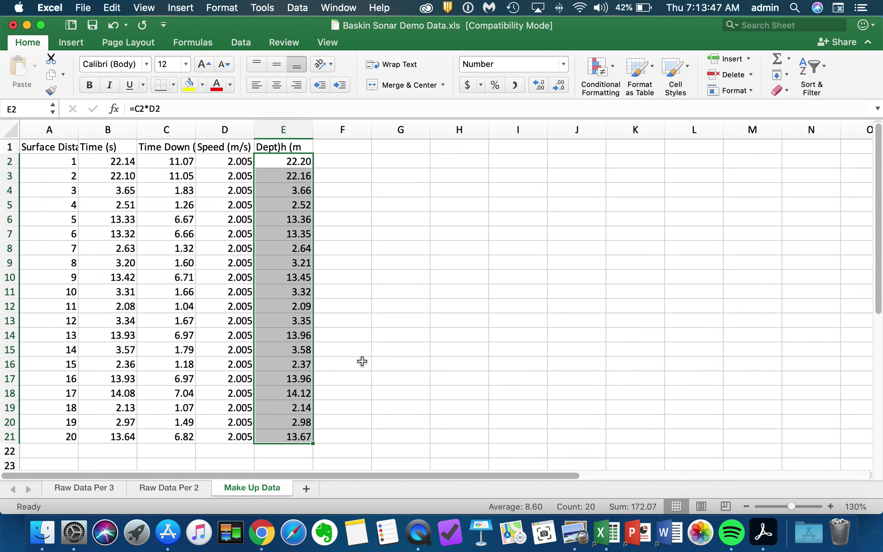
click(377, 365)
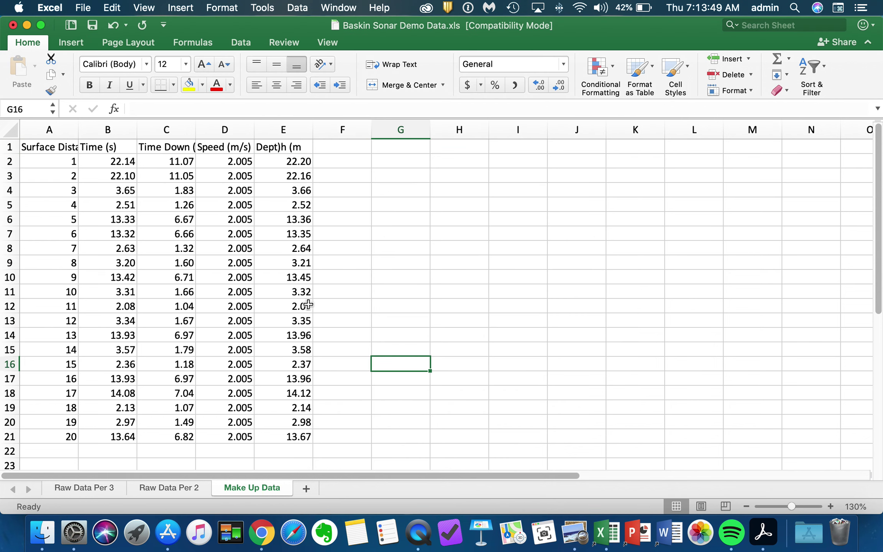
- Save the workbook under its current name to the Desktop as an Excel 97-2004 Workbook (.xls), replacing the existing file
click(84, 11)
click(92, 109)
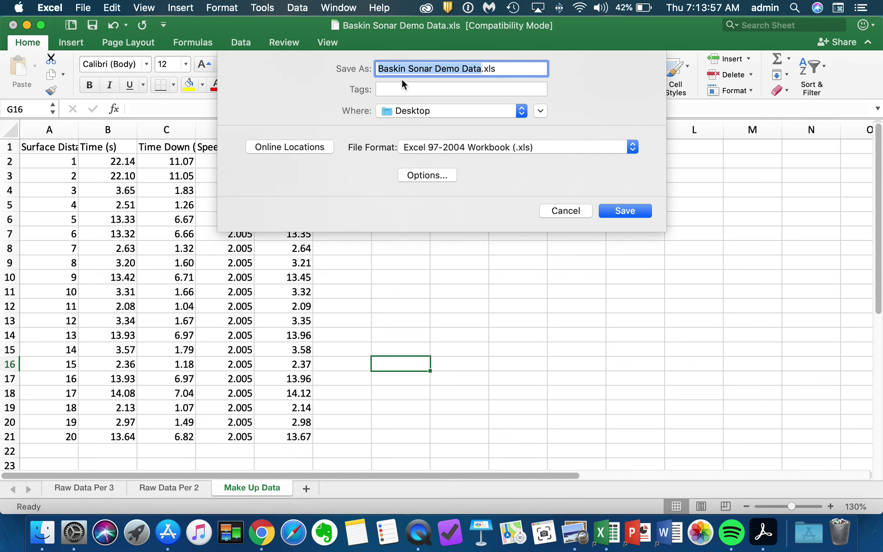
click(632, 212)
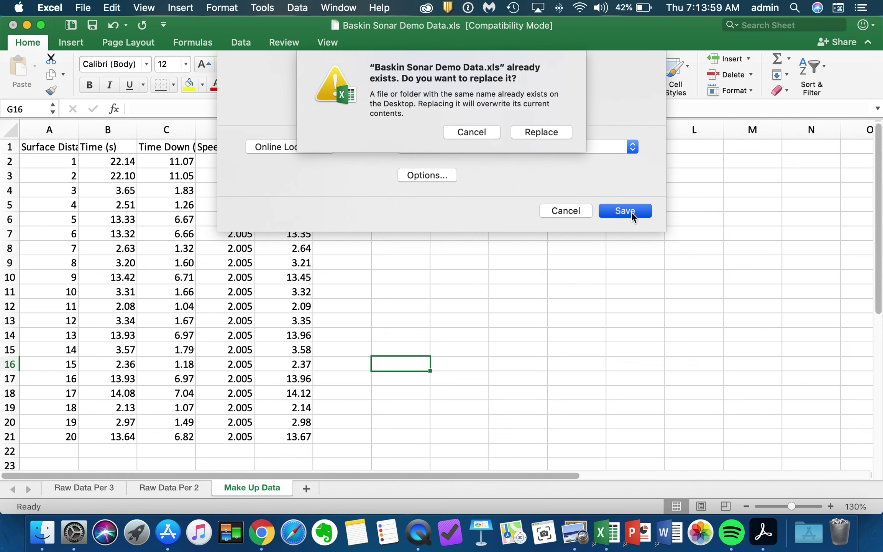
click(529, 131)
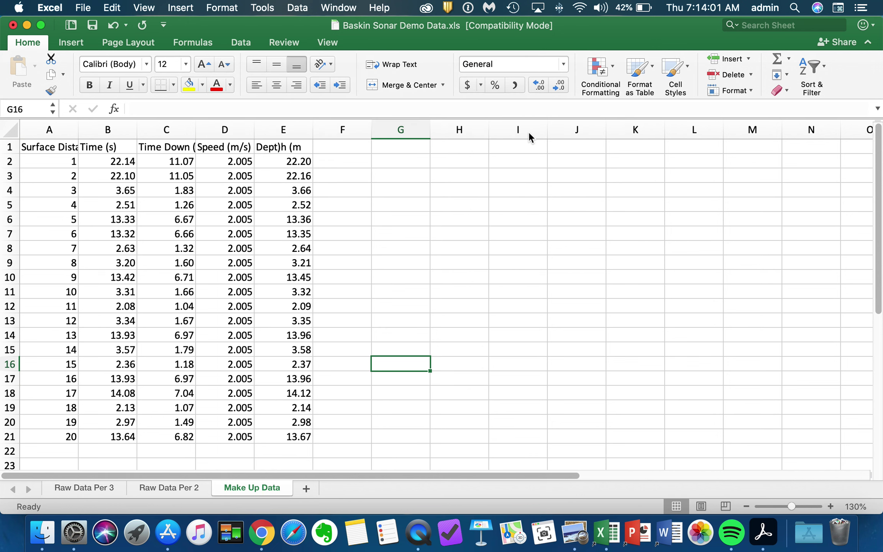
- Insert a line chart of the depth values in E2:E21 and place it beside the table over columns G to L
click(401, 292)
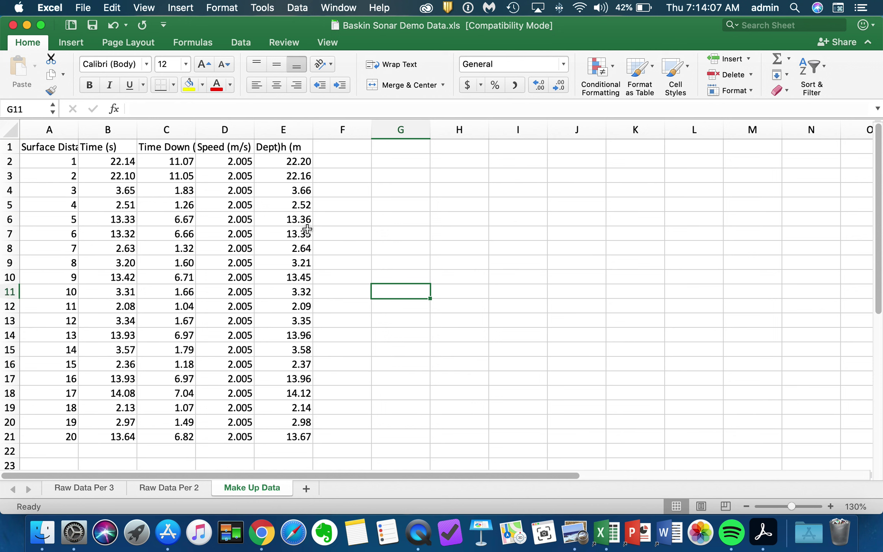
click(443, 215)
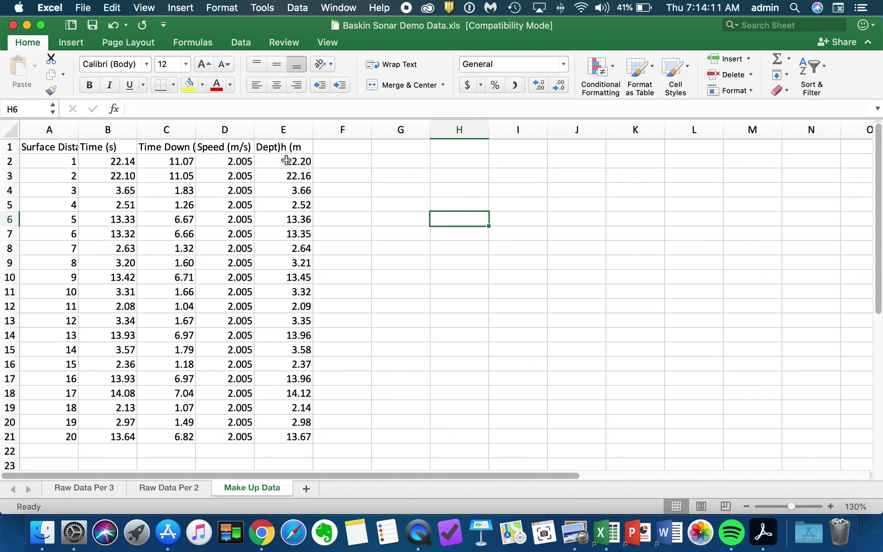
drag(285, 164, 261, 434)
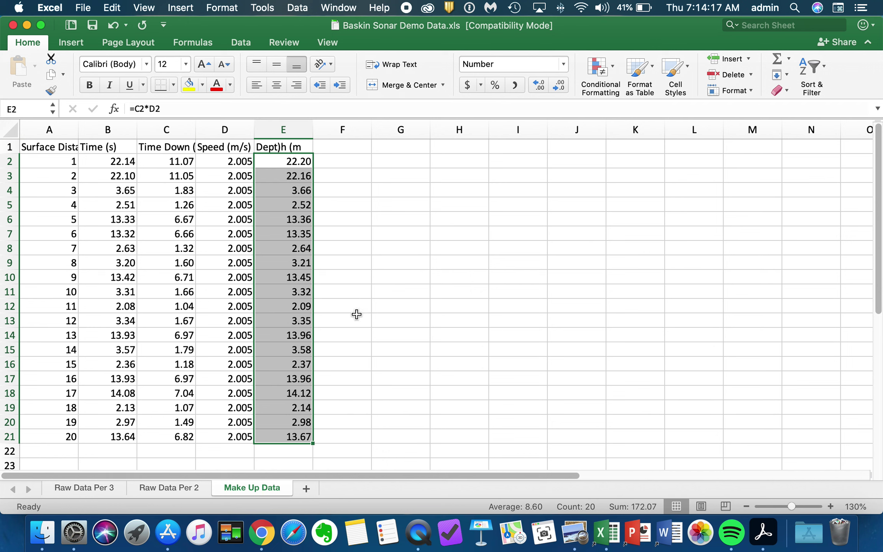
click(195, 6)
mouse_move(194, 89)
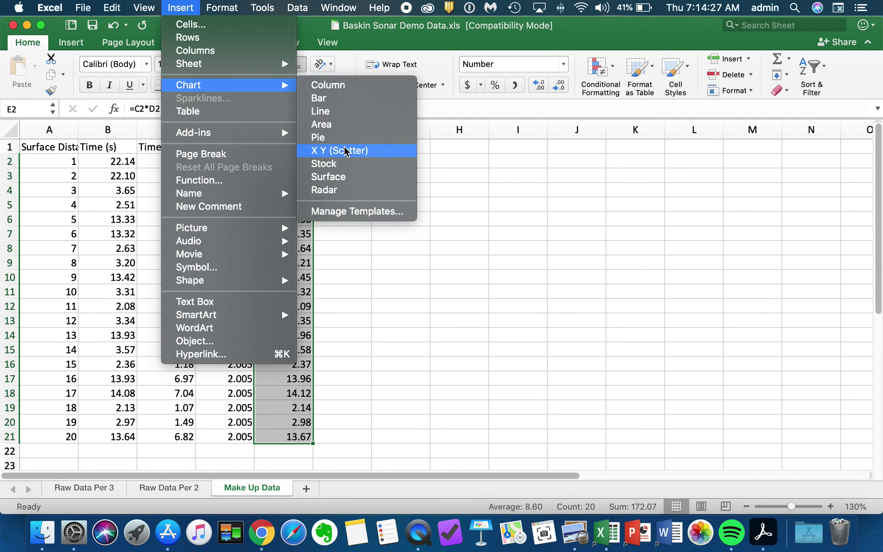
click(320, 111)
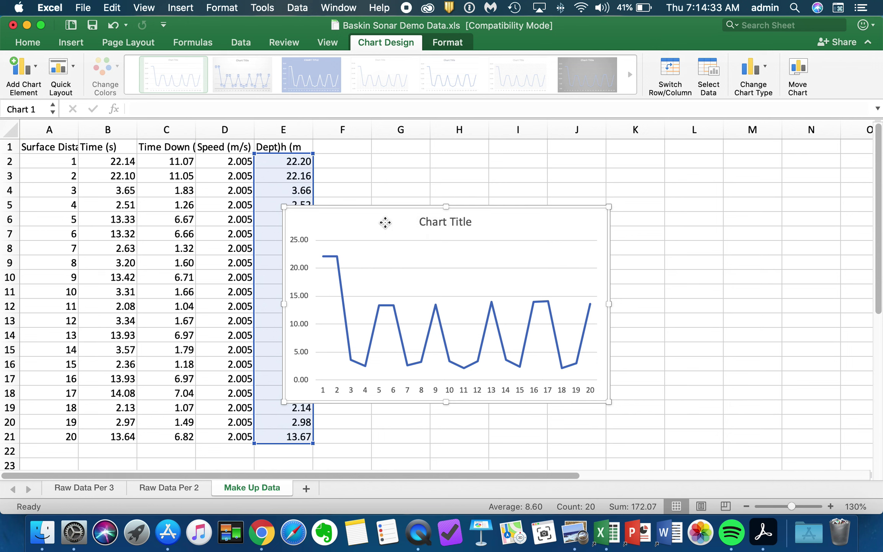
drag(386, 223, 479, 155)
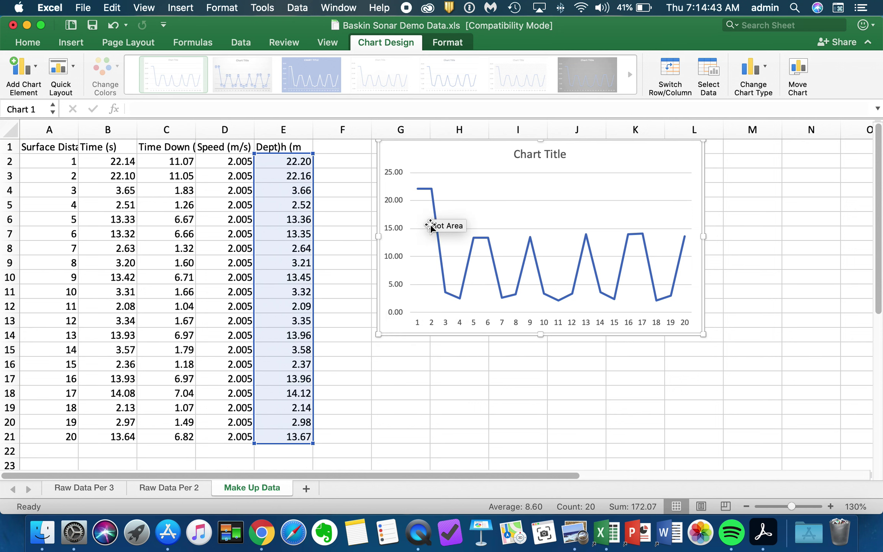
- Open the chart's data source settings and redefine the series' Y values as the depth cells E2:E21
right_click(458, 160)
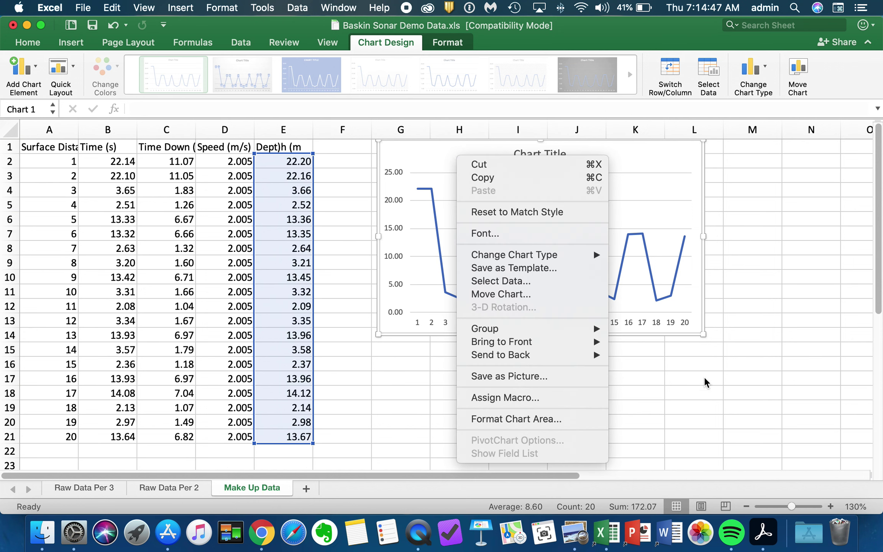
click(692, 395)
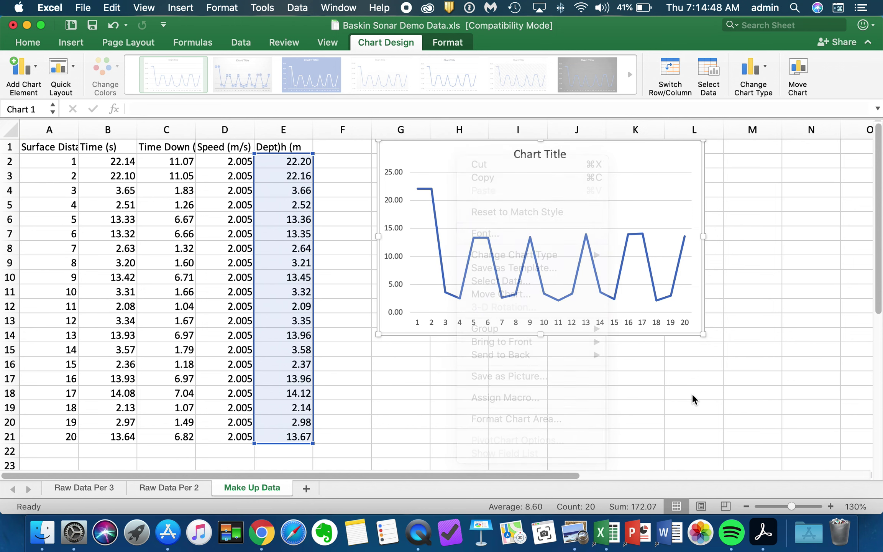
right_click(627, 151)
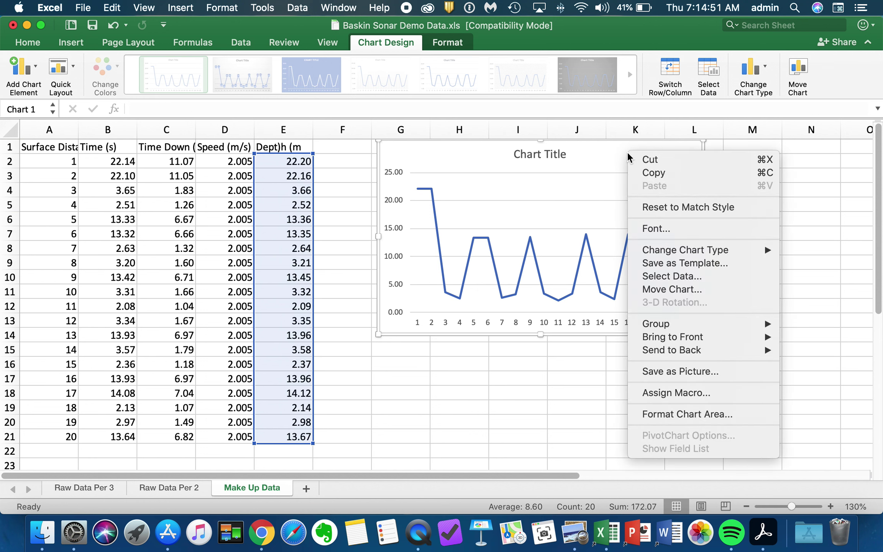
click(680, 277)
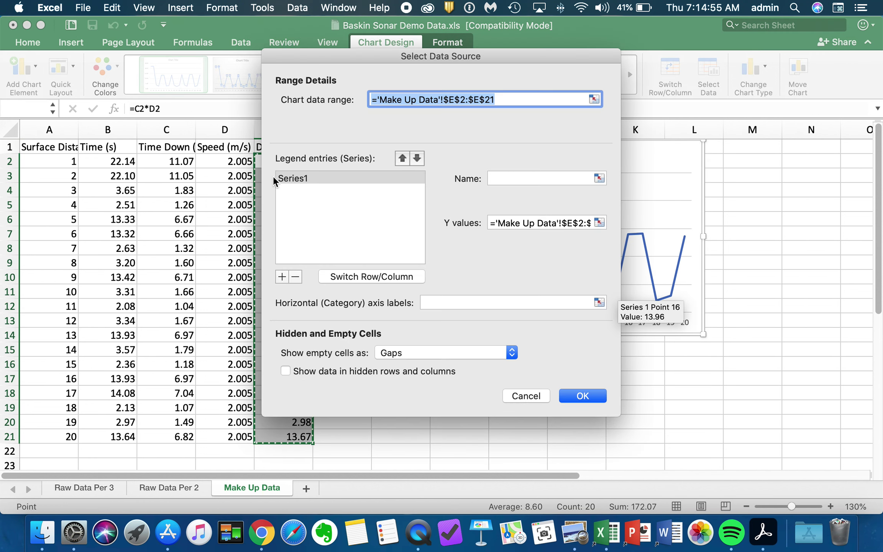
click(505, 179)
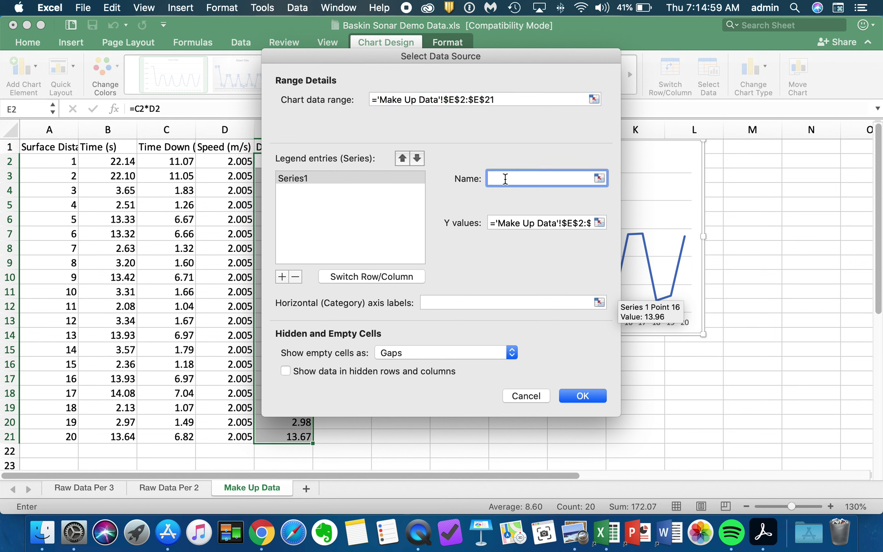
click(498, 223)
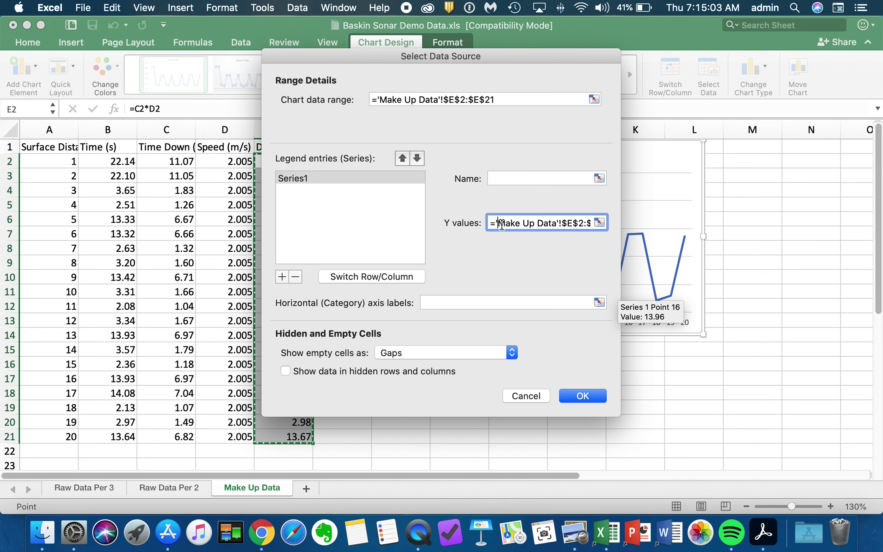
drag(497, 223, 623, 232)
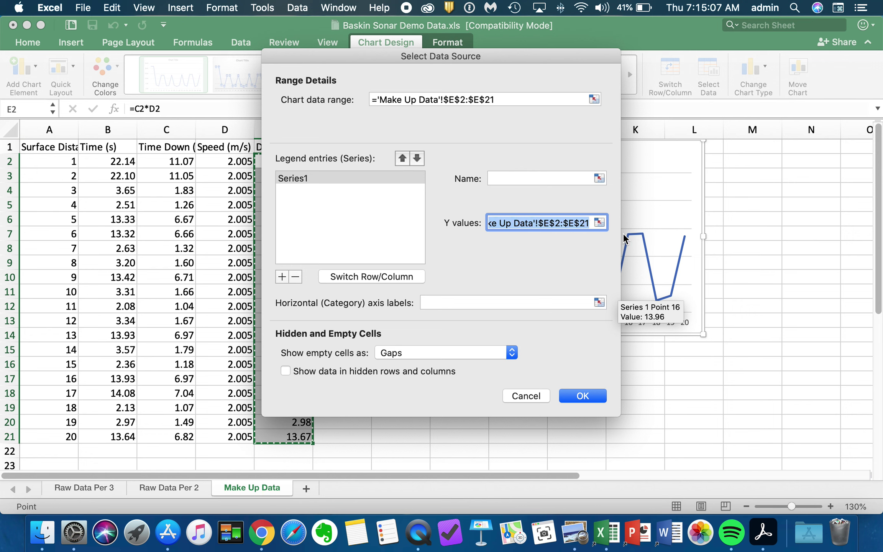
key(BackSpace)
text(')
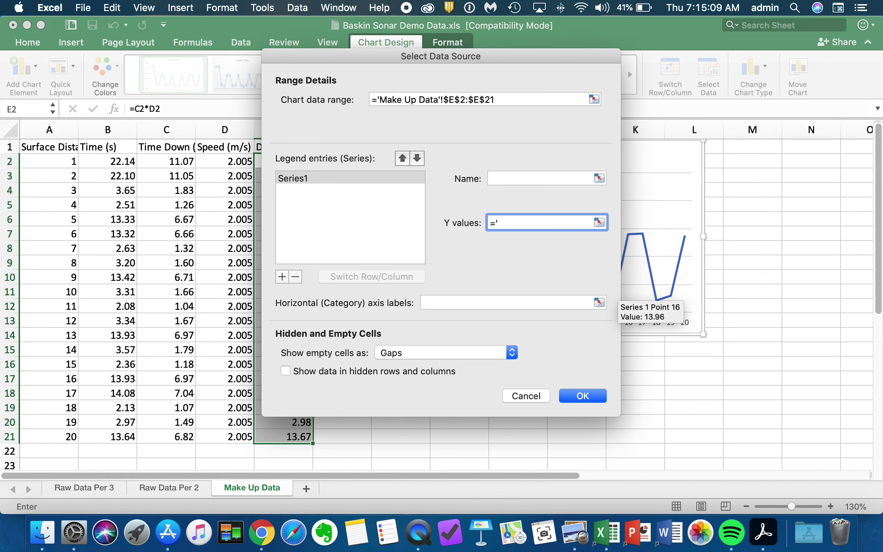
drag(551, 57, 710, 72)
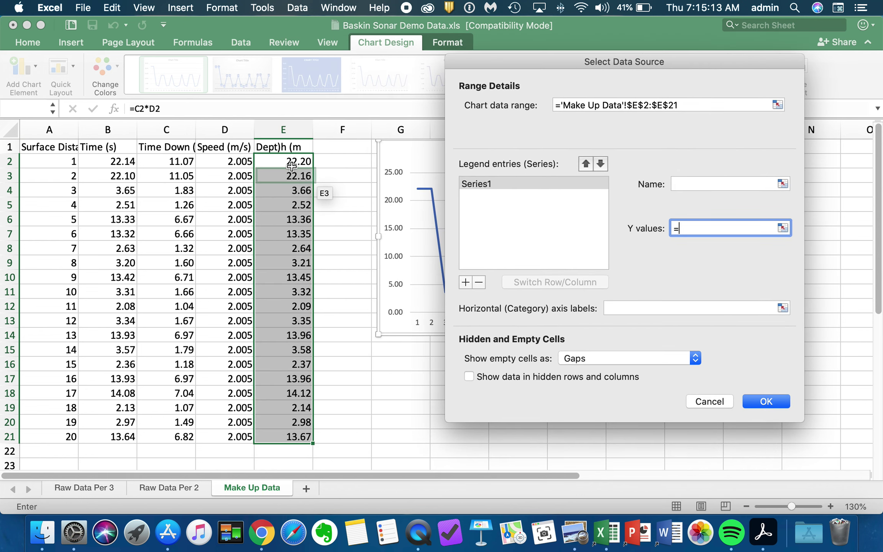
drag(276, 160, 275, 438)
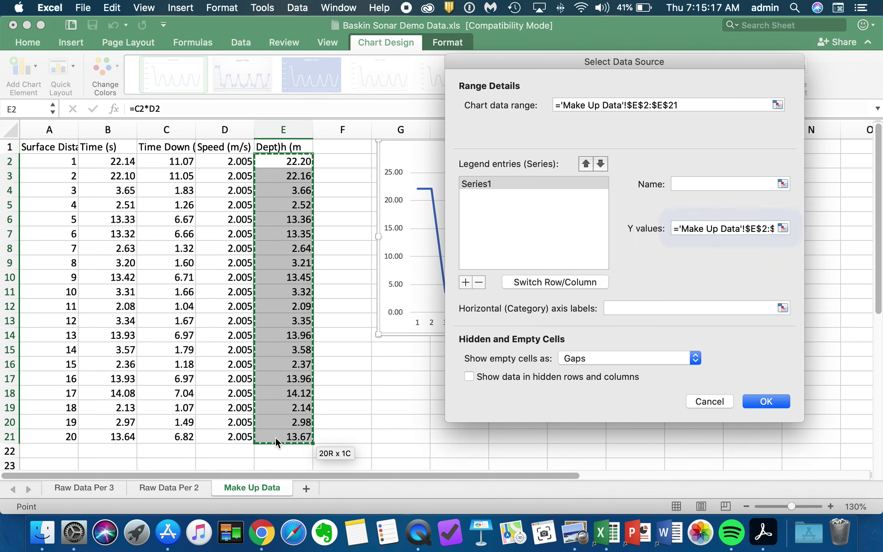
- Use the surface distances in A2:A21 as the horizontal axis labels, and move the chart down to about rows 4 to 18
click(615, 309)
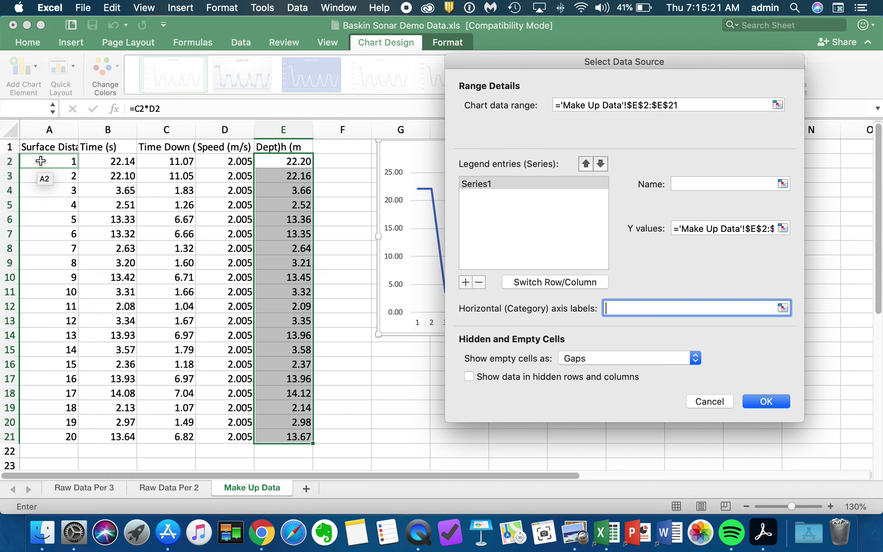
drag(41, 161, 36, 437)
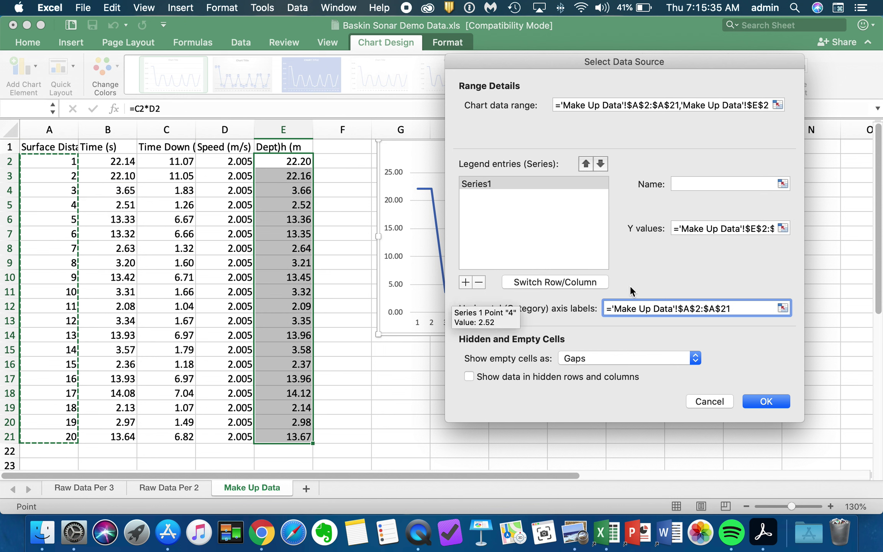
click(721, 229)
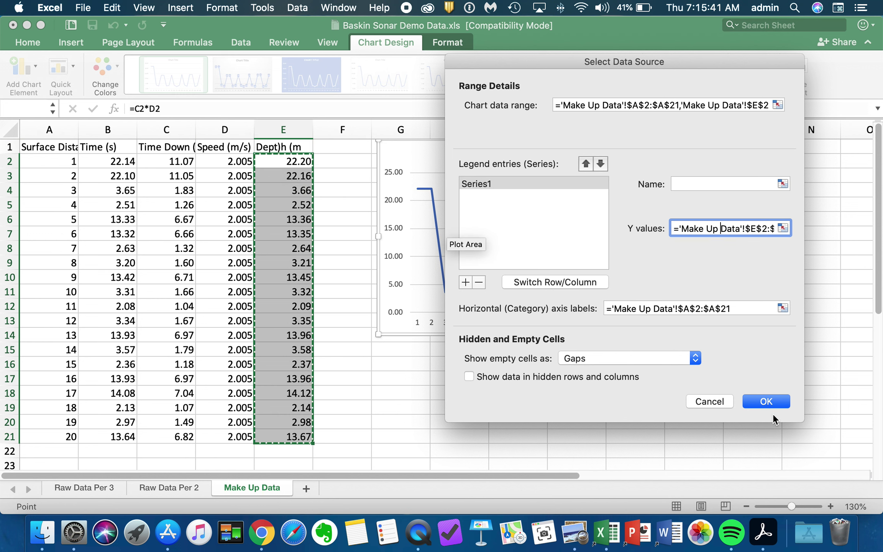
click(776, 403)
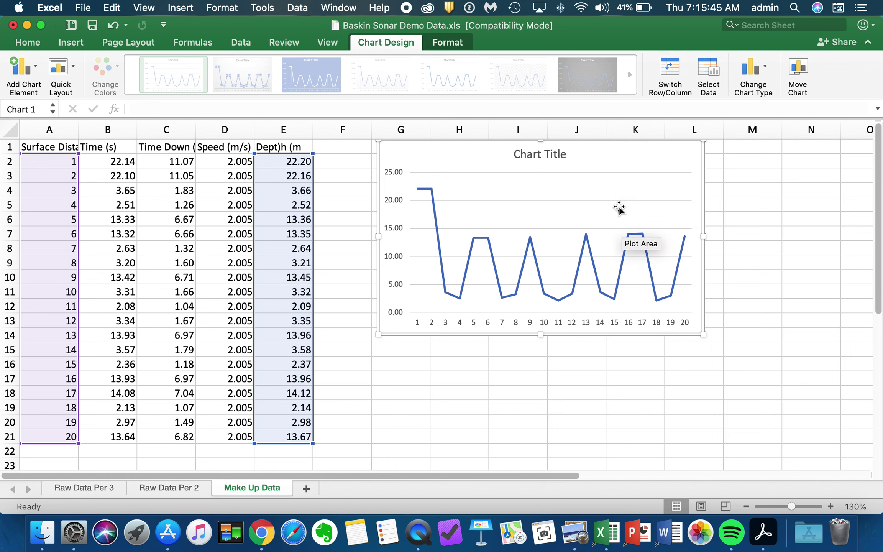
drag(602, 162, 594, 211)
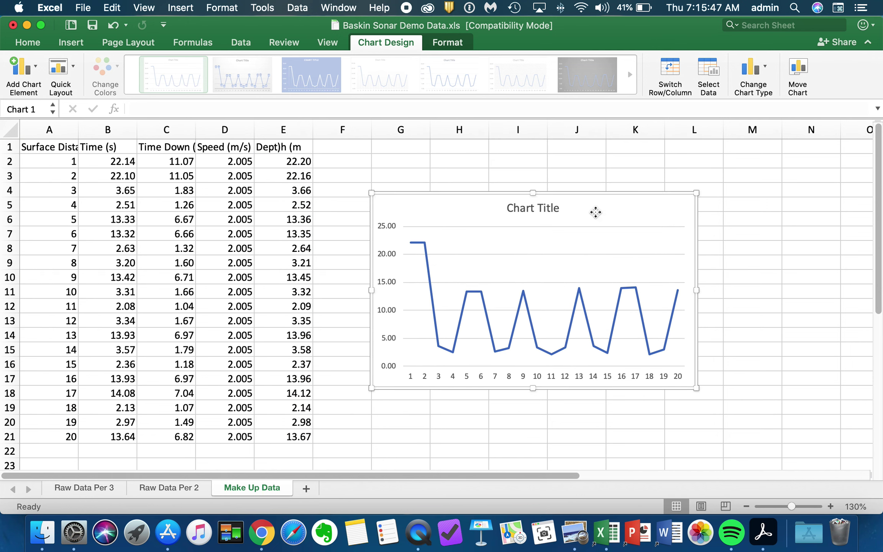